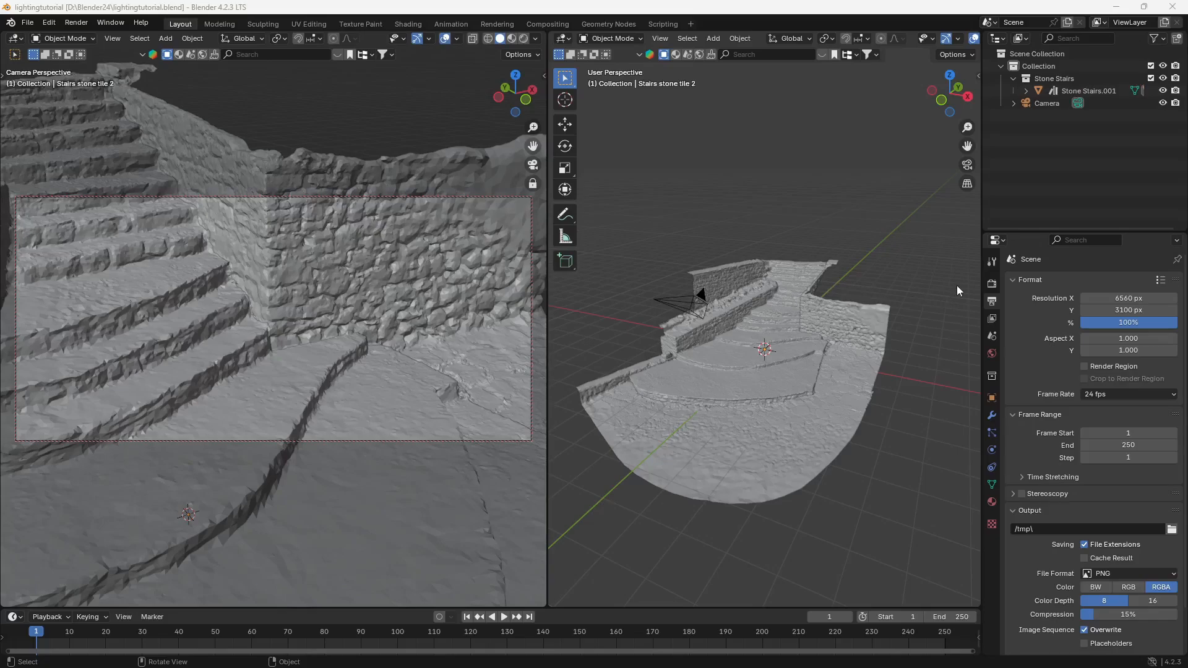
# Set the render engine to Cycles with GPU Compute as the device, and show the camera view in Rendered shading
pyautogui.click(992, 283)
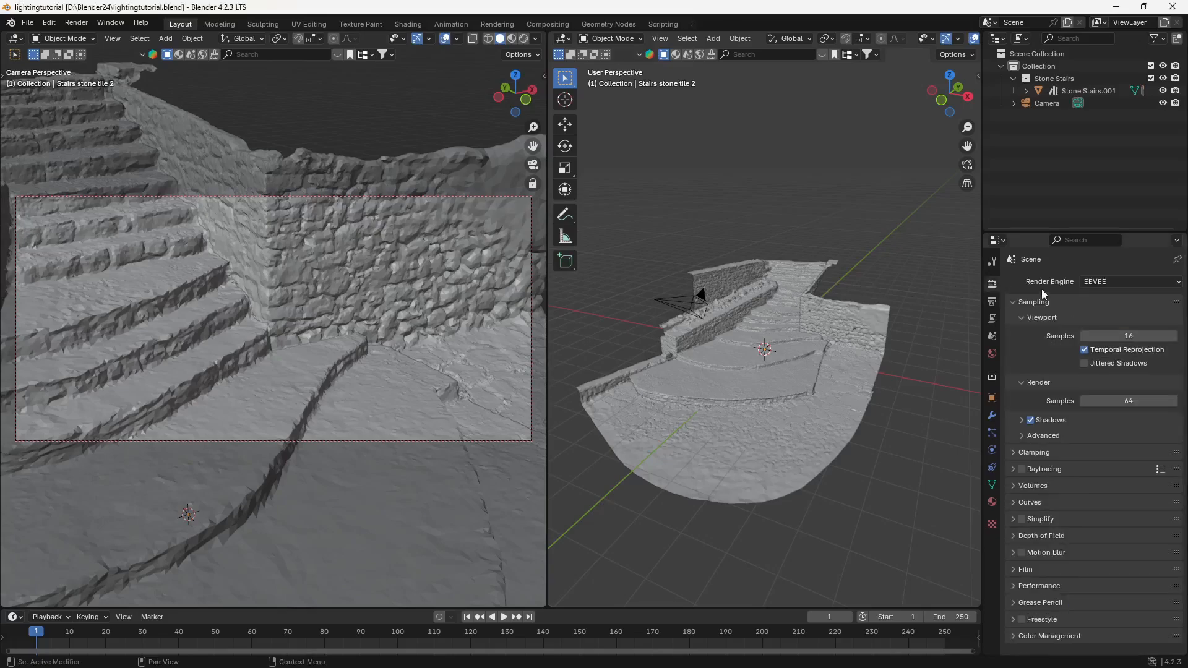
pyautogui.click(1123, 281)
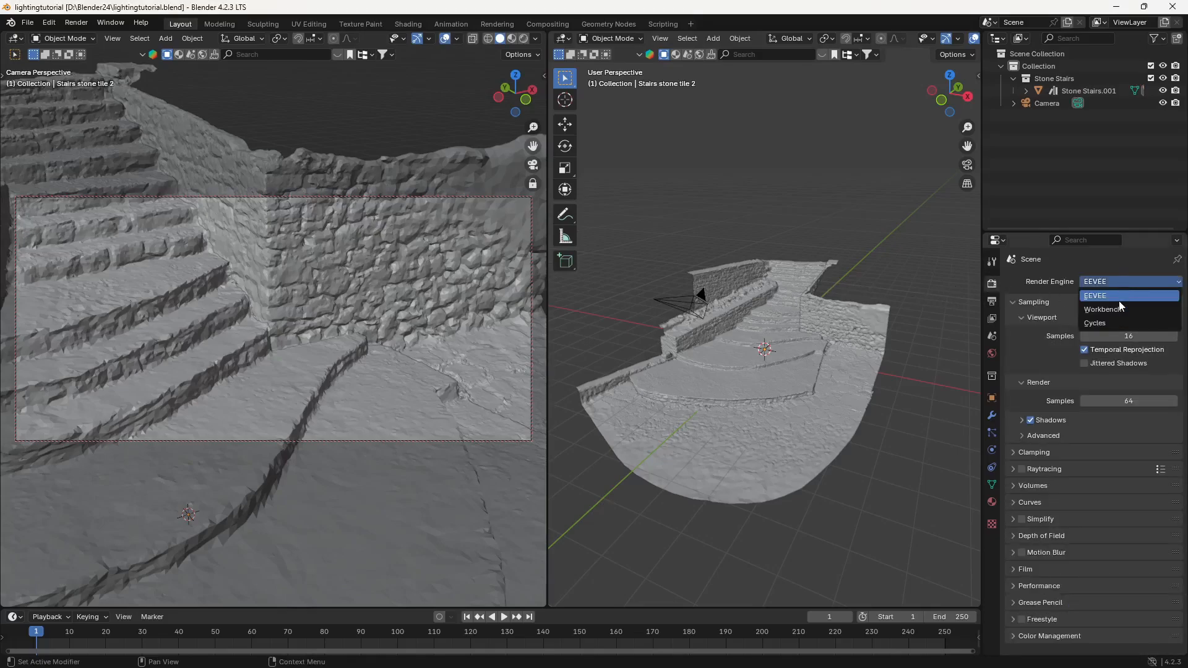
pyautogui.click(1113, 319)
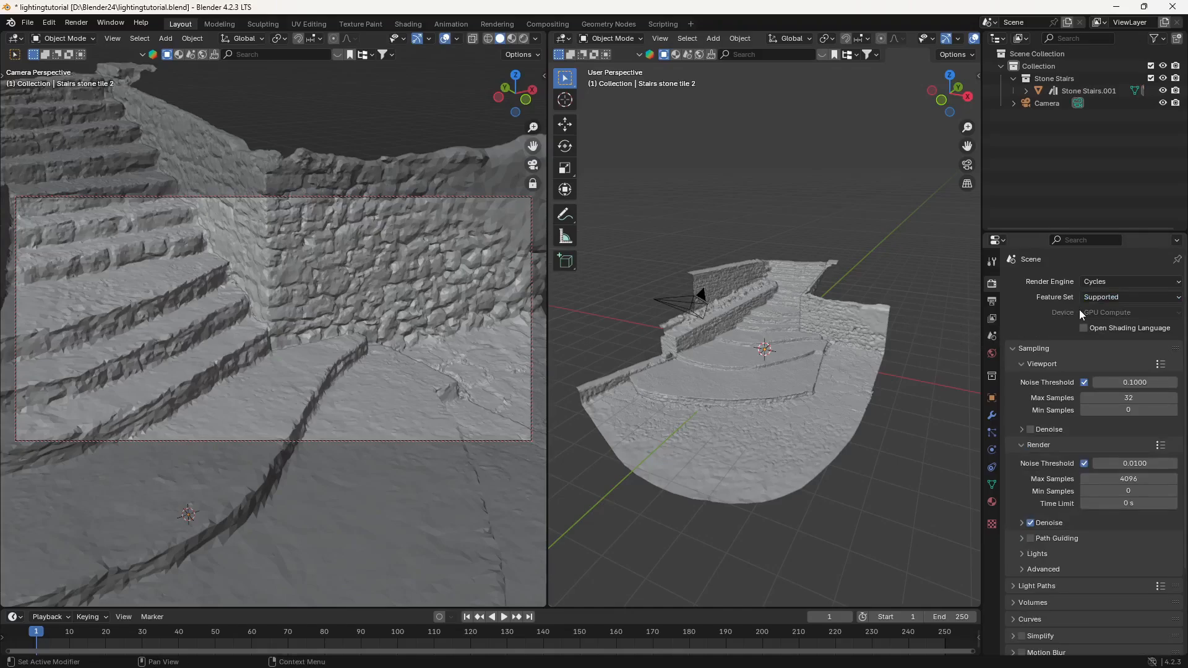
pyautogui.click(1101, 314)
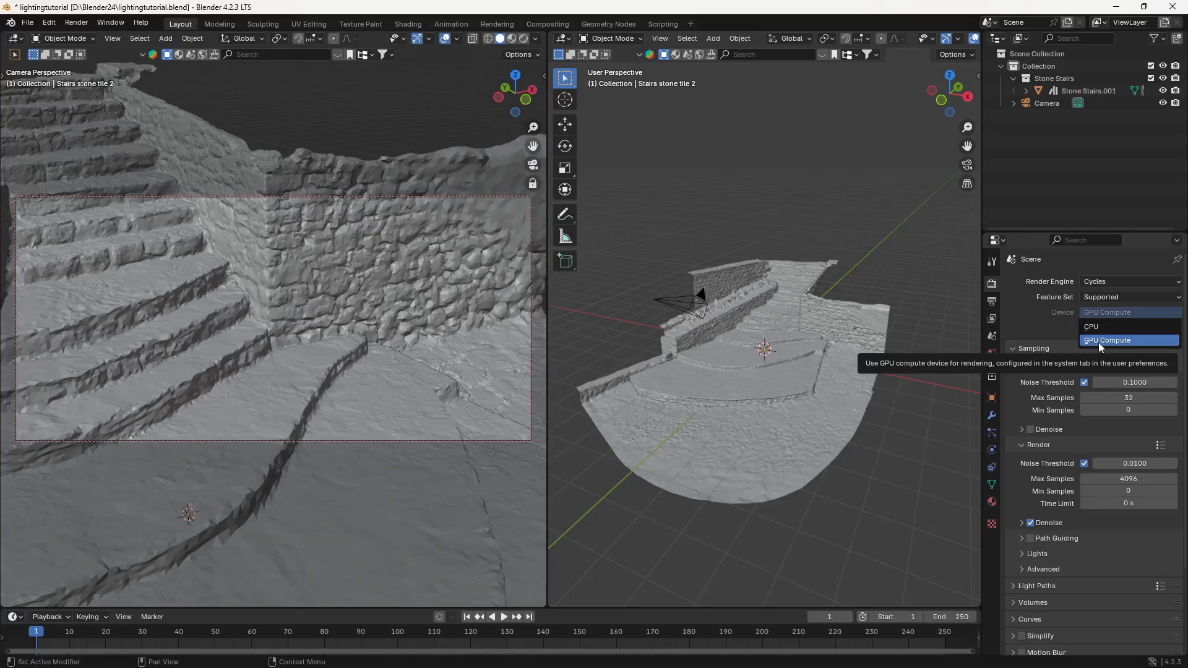
pyautogui.click(1098, 343)
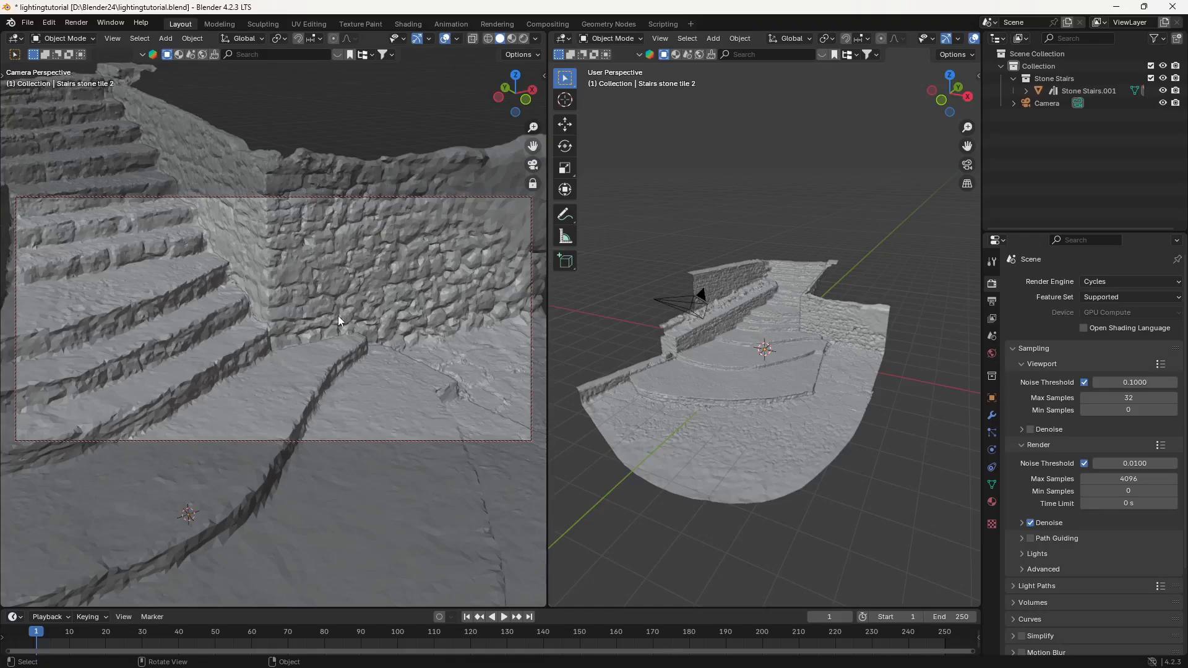
pyautogui.press('z')
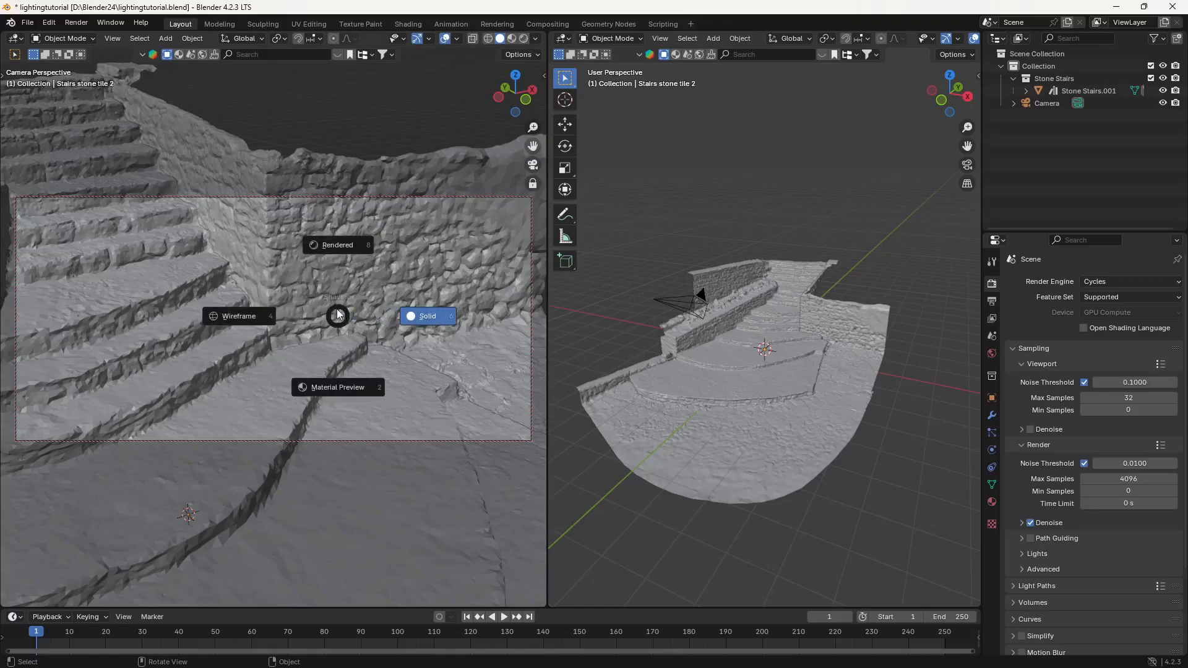
pyautogui.click(337, 247)
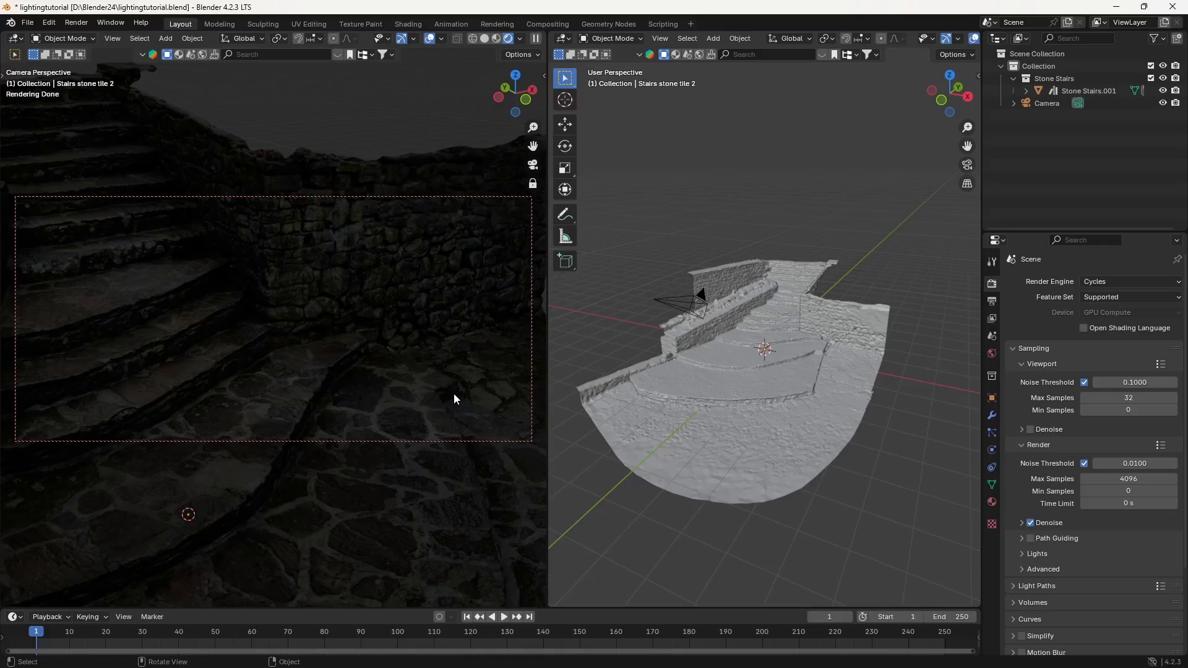
# Try out world background colors by brightening to near white, tinting blue and cyan, and darkening to black
pyautogui.click(990, 354)
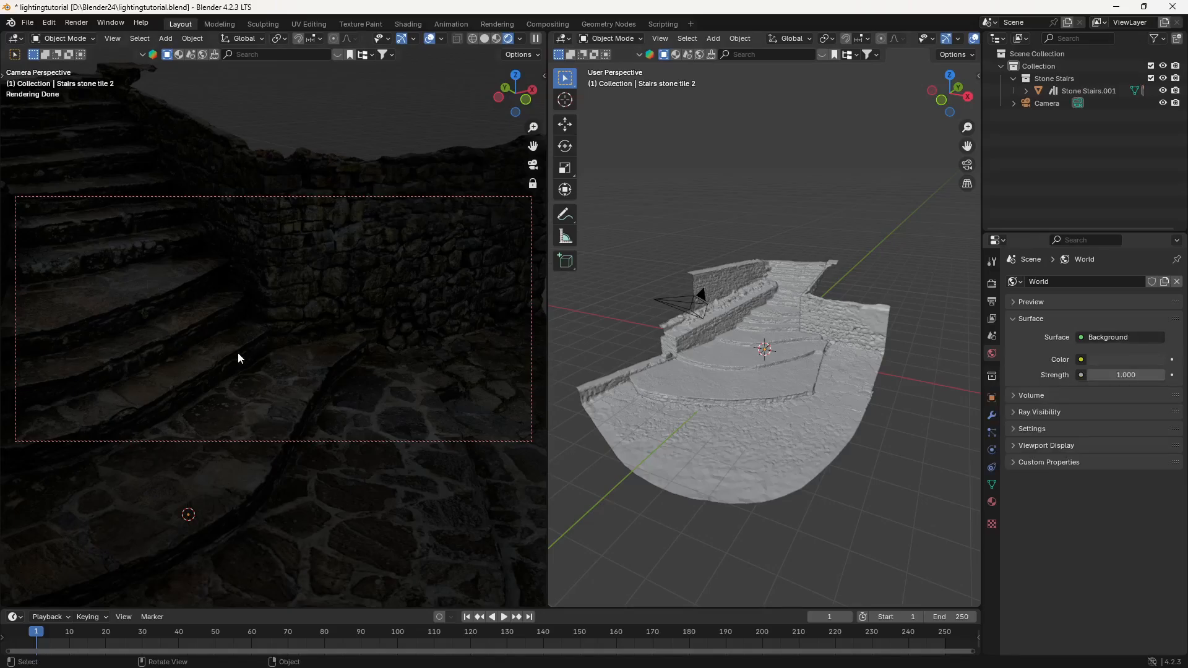
pyautogui.click(1129, 361)
pyautogui.moveTo(1152, 219); pyautogui.dragTo(1155, 169)
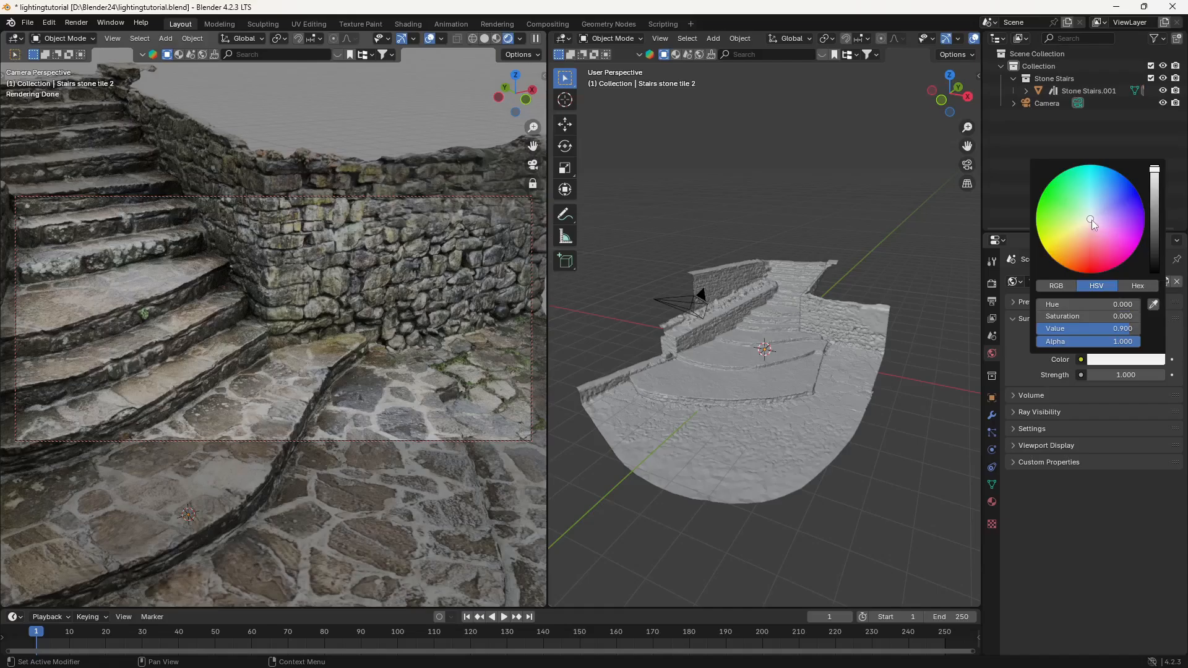
pyautogui.moveTo(1091, 220); pyautogui.dragTo(1111, 198)
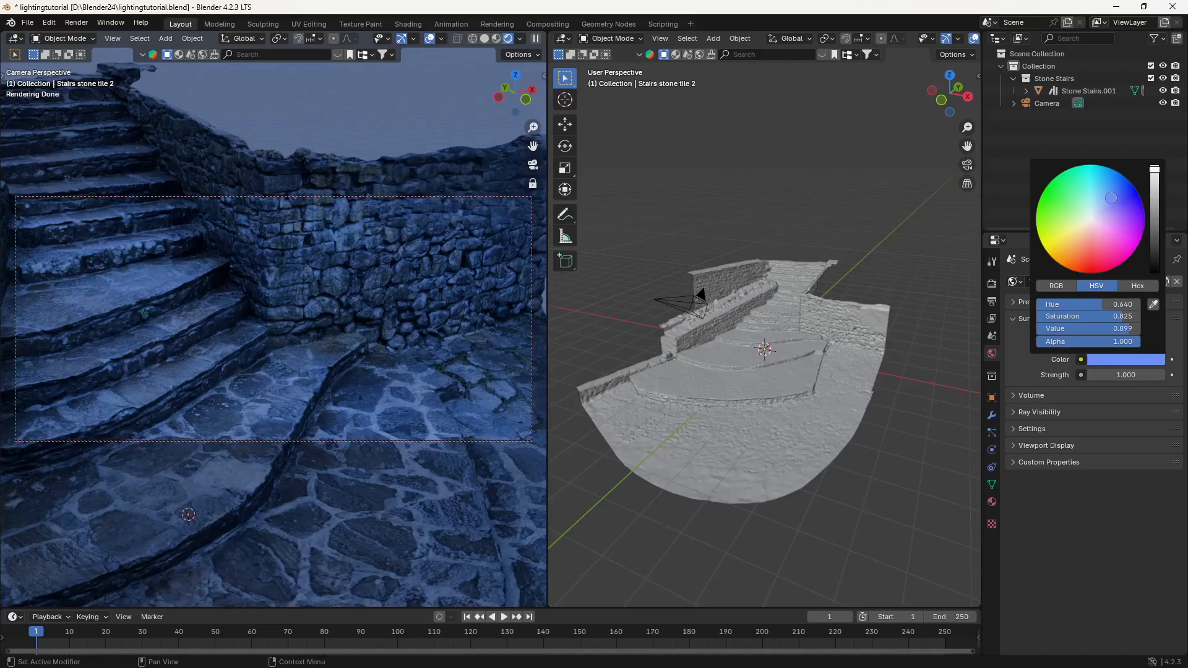
pyautogui.moveTo(1112, 198); pyautogui.dragTo(1090, 191)
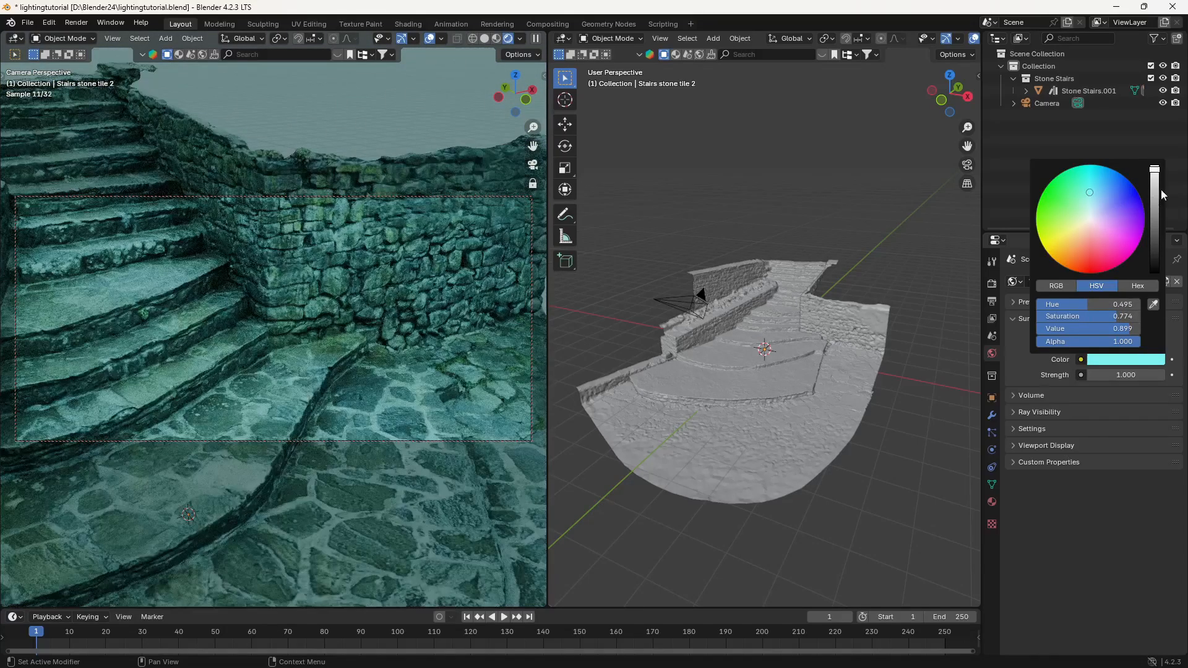
pyautogui.moveTo(1161, 194); pyautogui.dragTo(1155, 272)
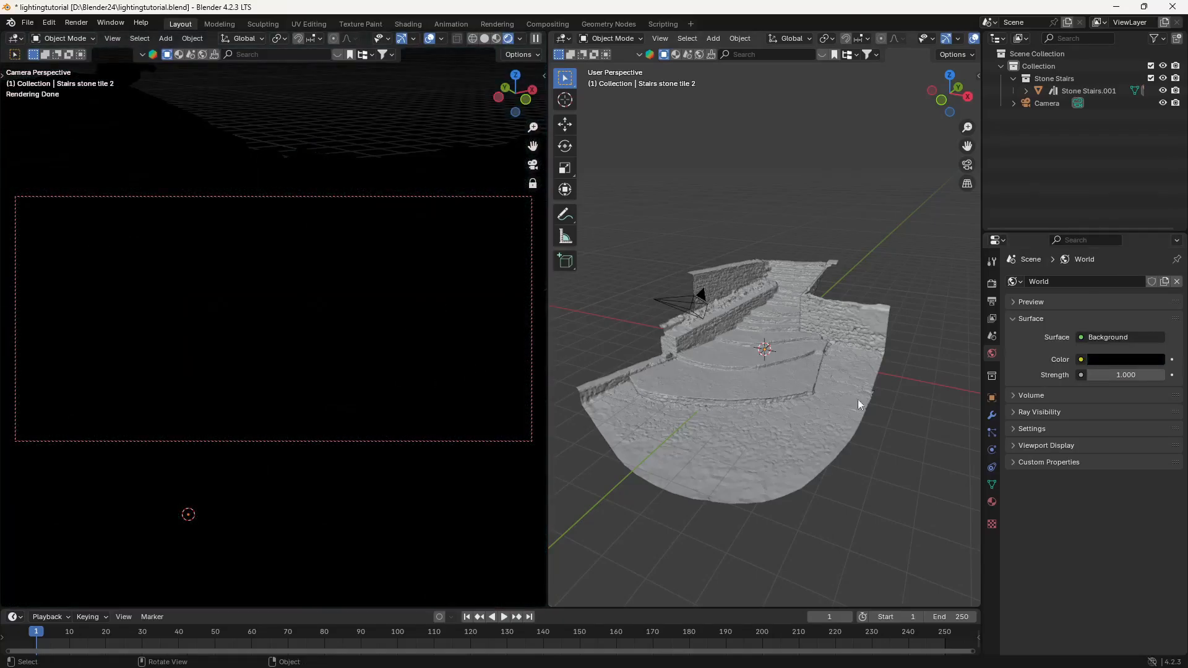
# Set the world background to a neutral grey with a value of 0.209 and a strength of 0.2
pyautogui.click(1099, 361)
pyautogui.click(1154, 219)
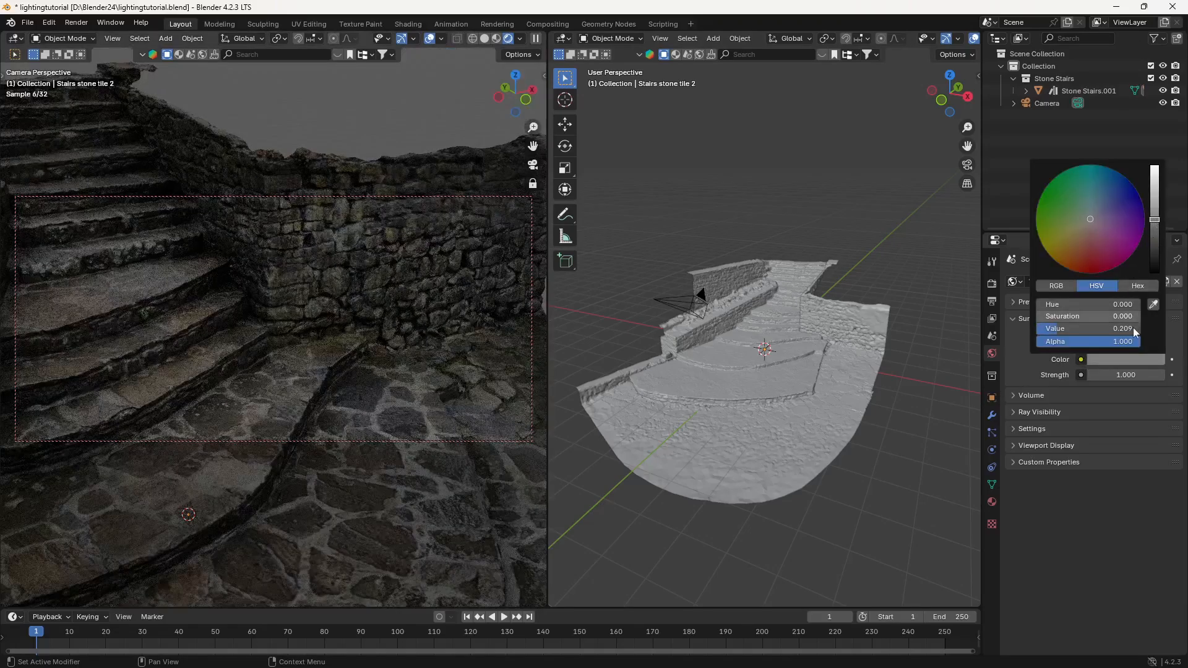
pyautogui.click(1115, 378)
pyautogui.write('.')
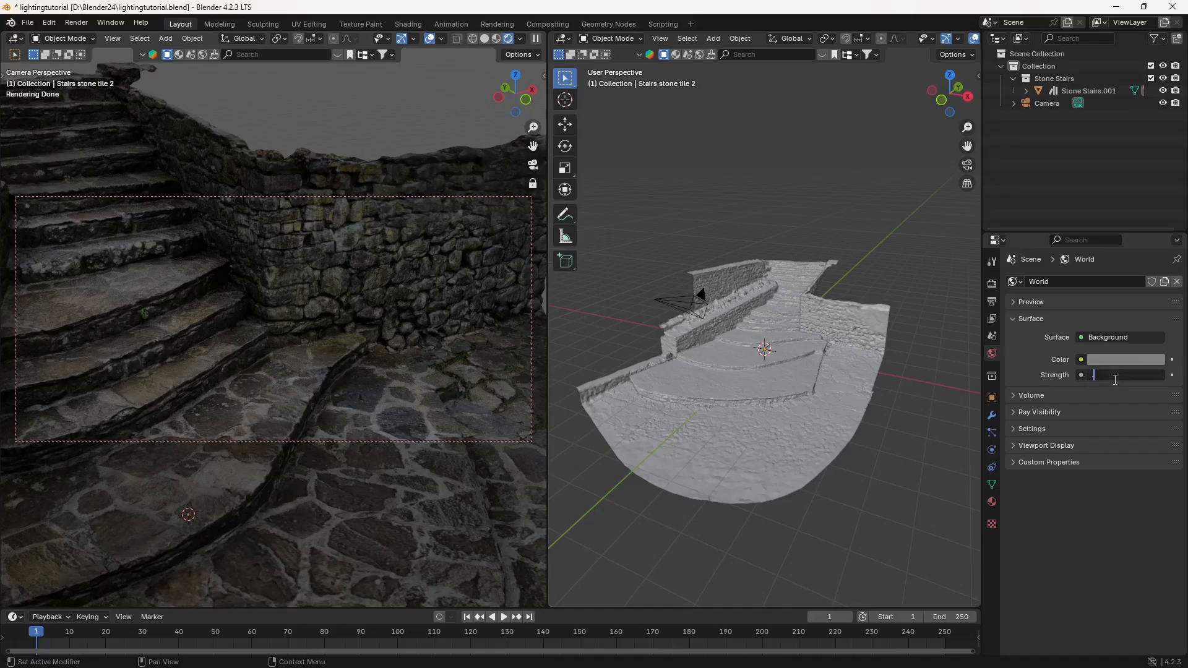
pyautogui.write('2')
pyautogui.press('Return')
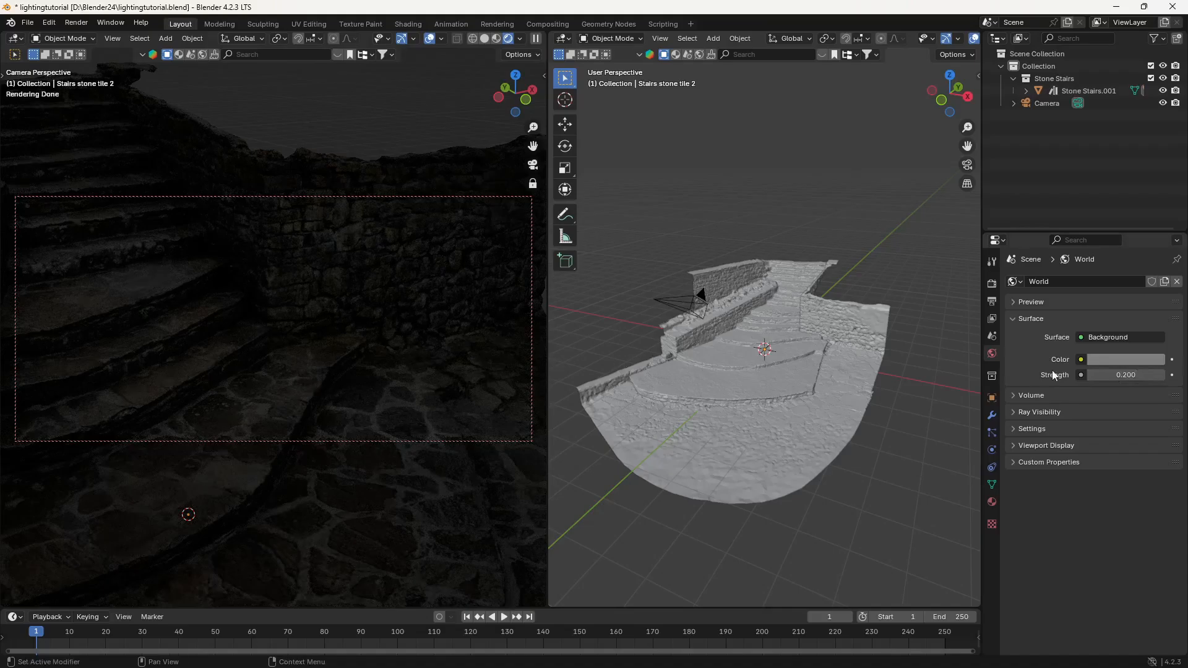
# Try the Standard view transform in the scene's color management and restore AgX
pyautogui.click(992, 283)
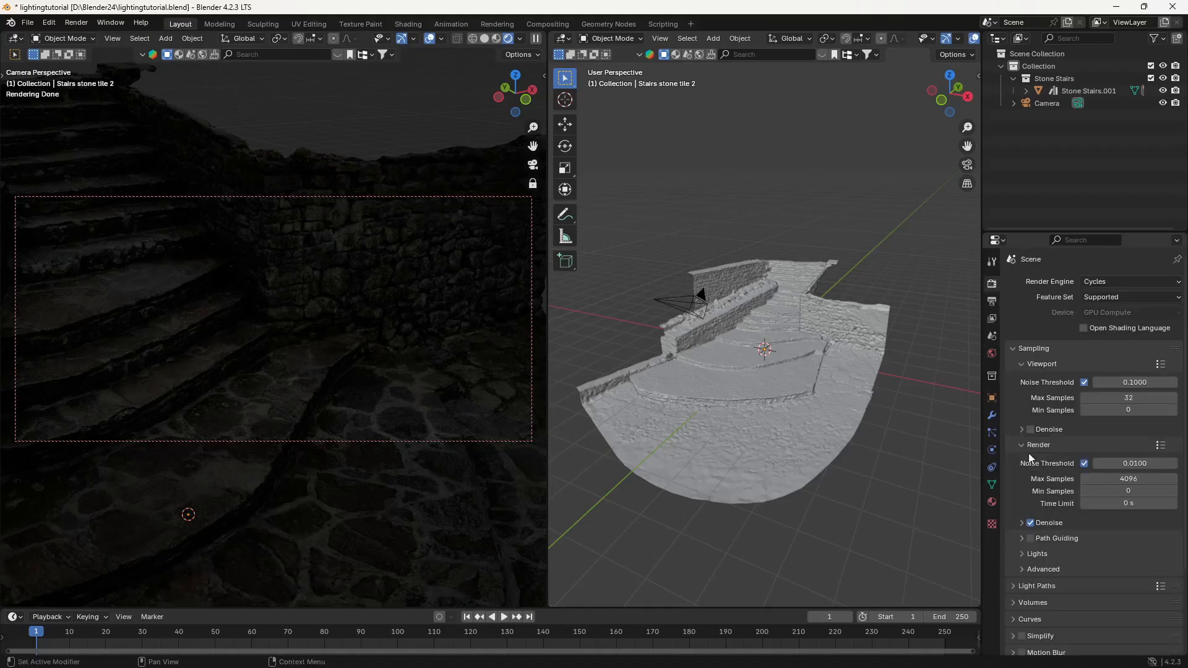
pyautogui.scroll(-5, 1080, 604)
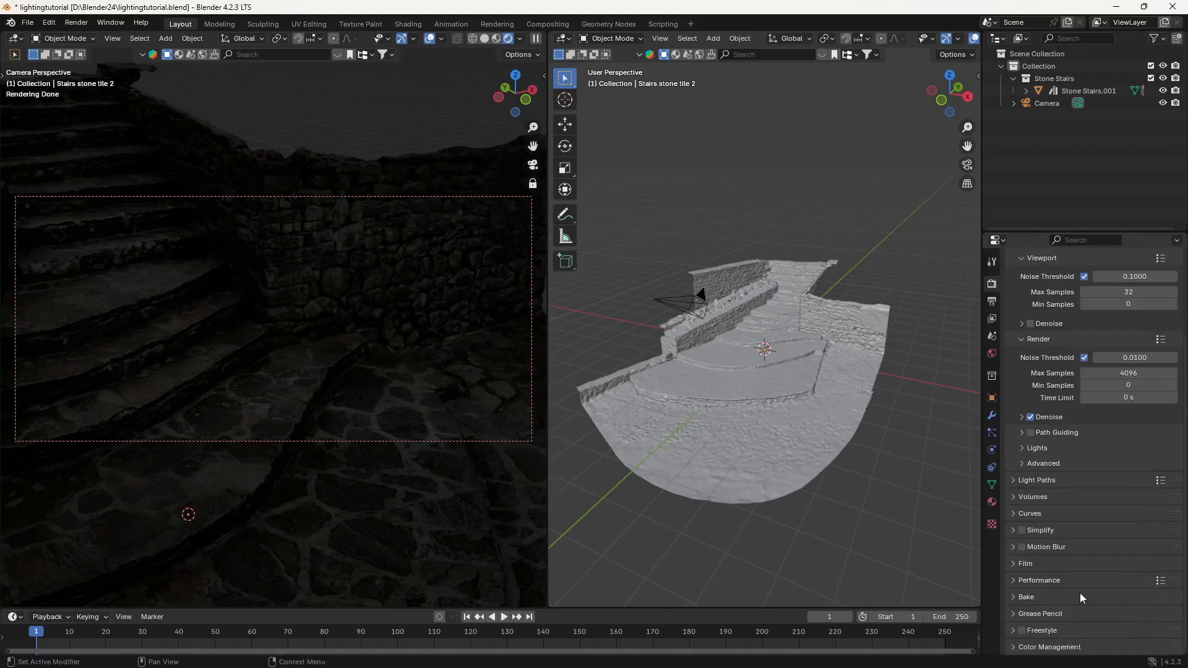
pyautogui.click(1051, 647)
pyautogui.scroll(-5, 1068, 581)
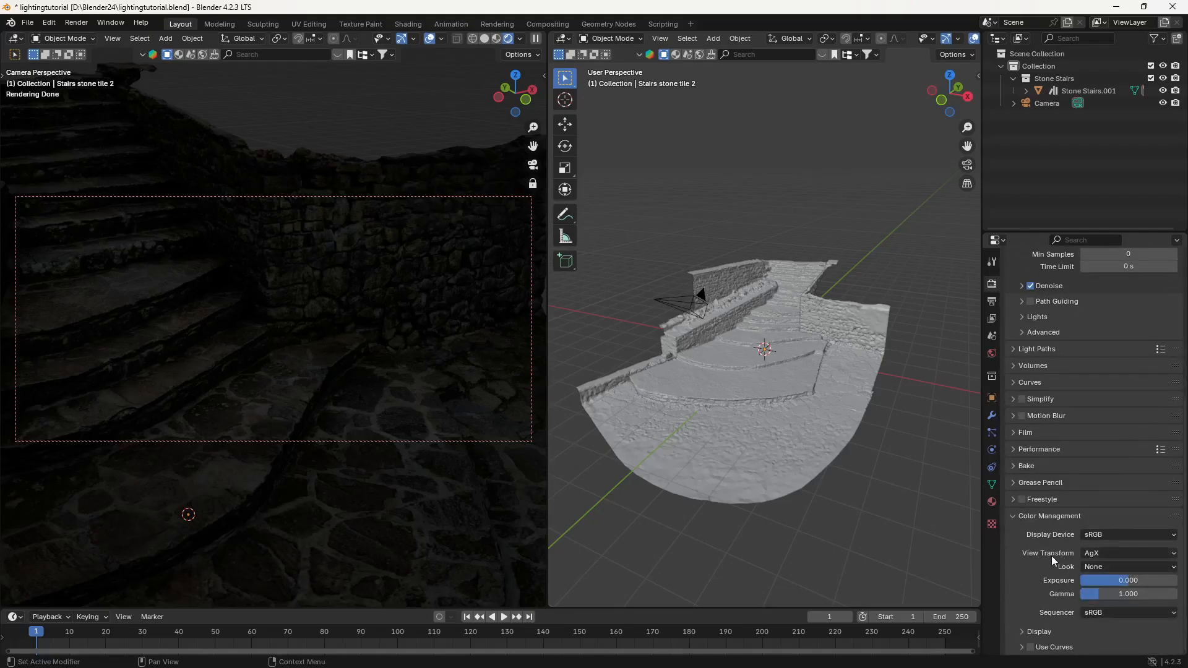
pyautogui.click(1104, 553)
pyautogui.click(1108, 568)
pyautogui.click(1109, 555)
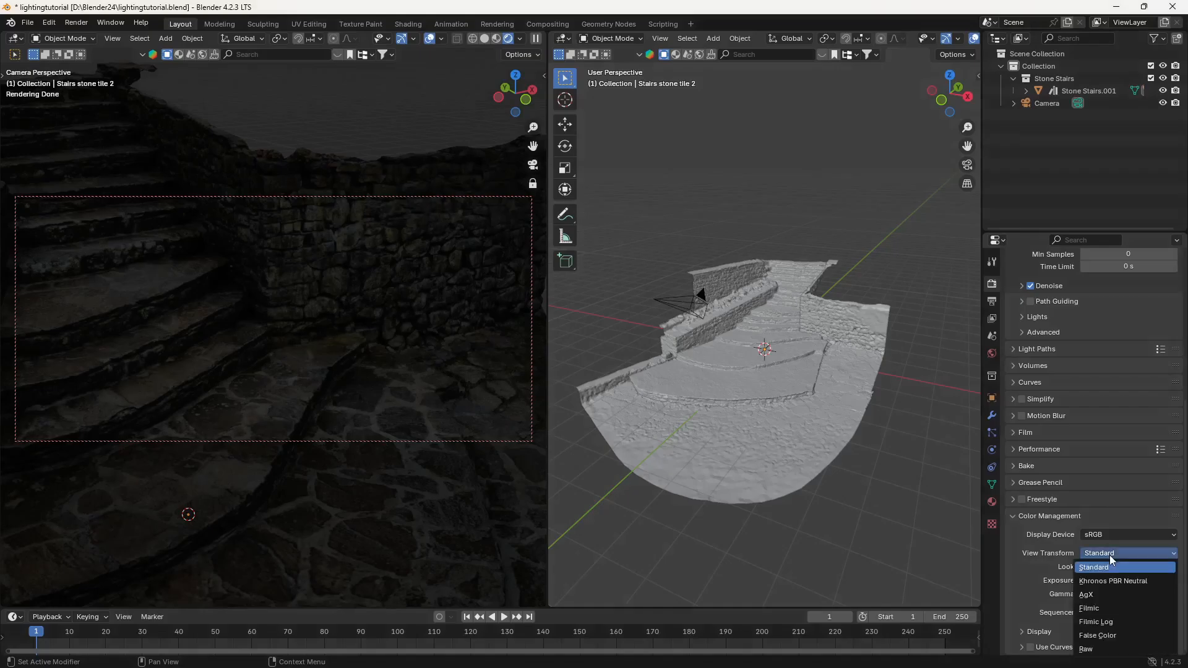
pyautogui.click(1112, 596)
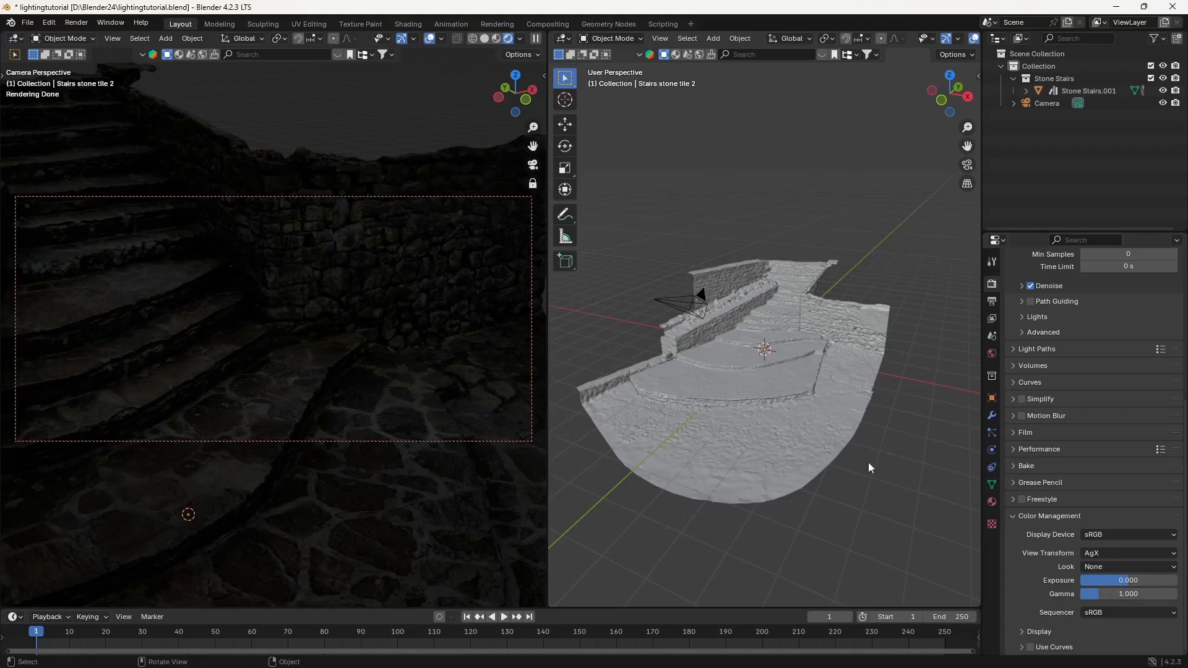
# Assign a Sky Texture to the world background color
pyautogui.click(991, 354)
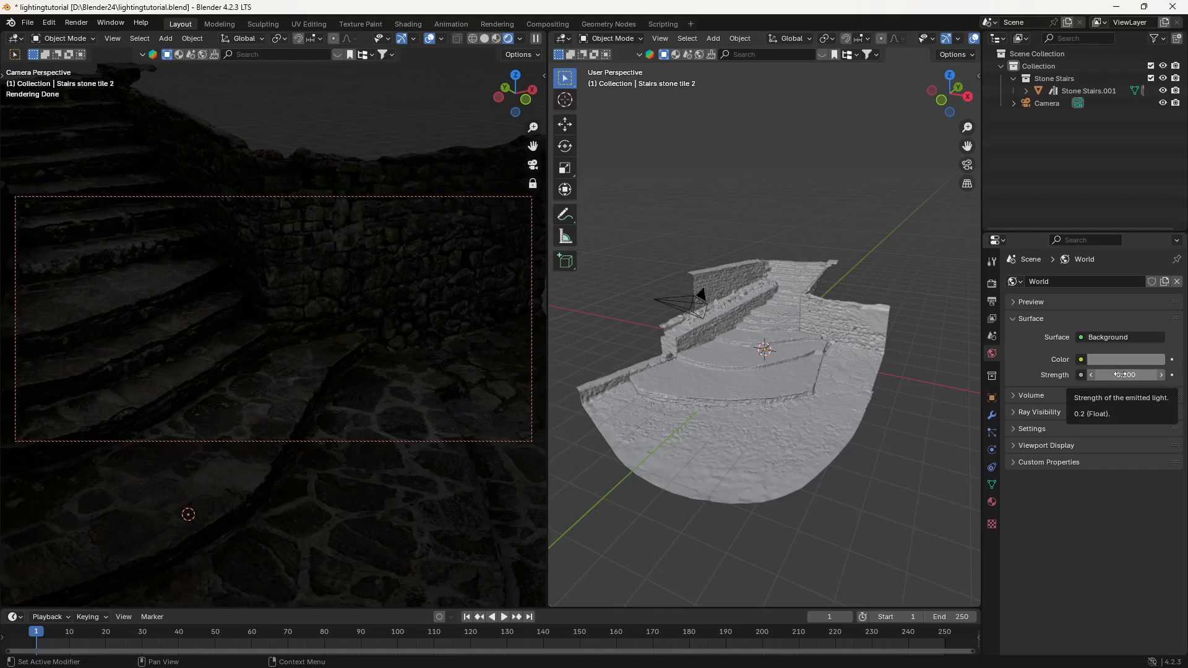
pyautogui.click(1079, 360)
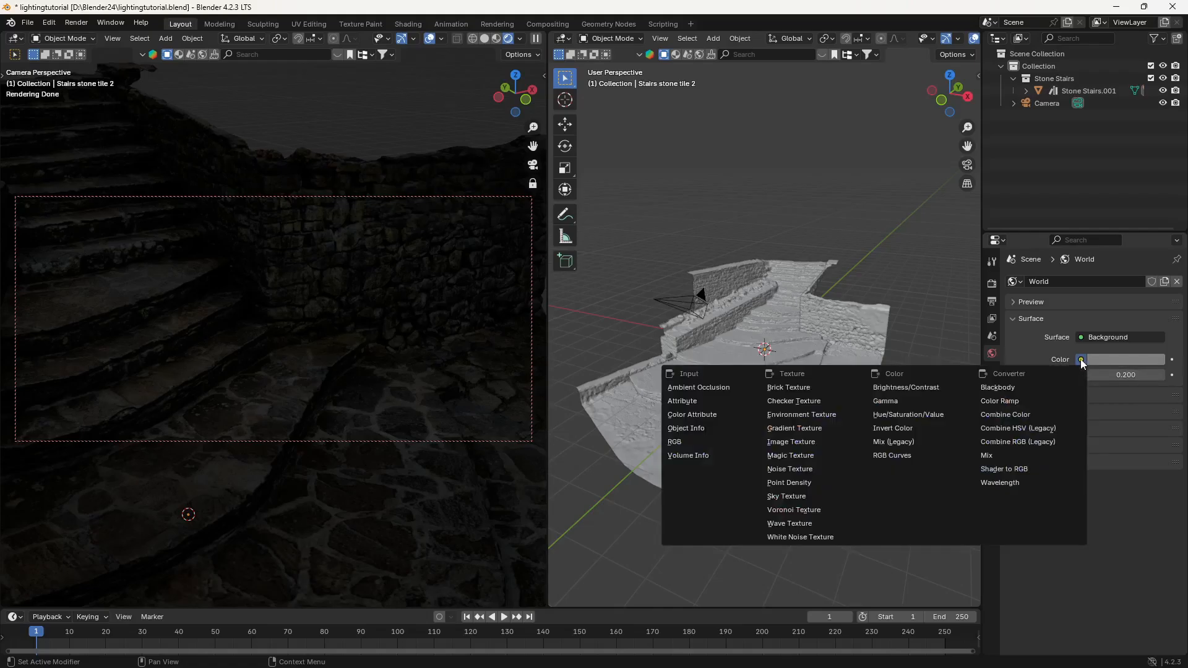
pyautogui.click(804, 498)
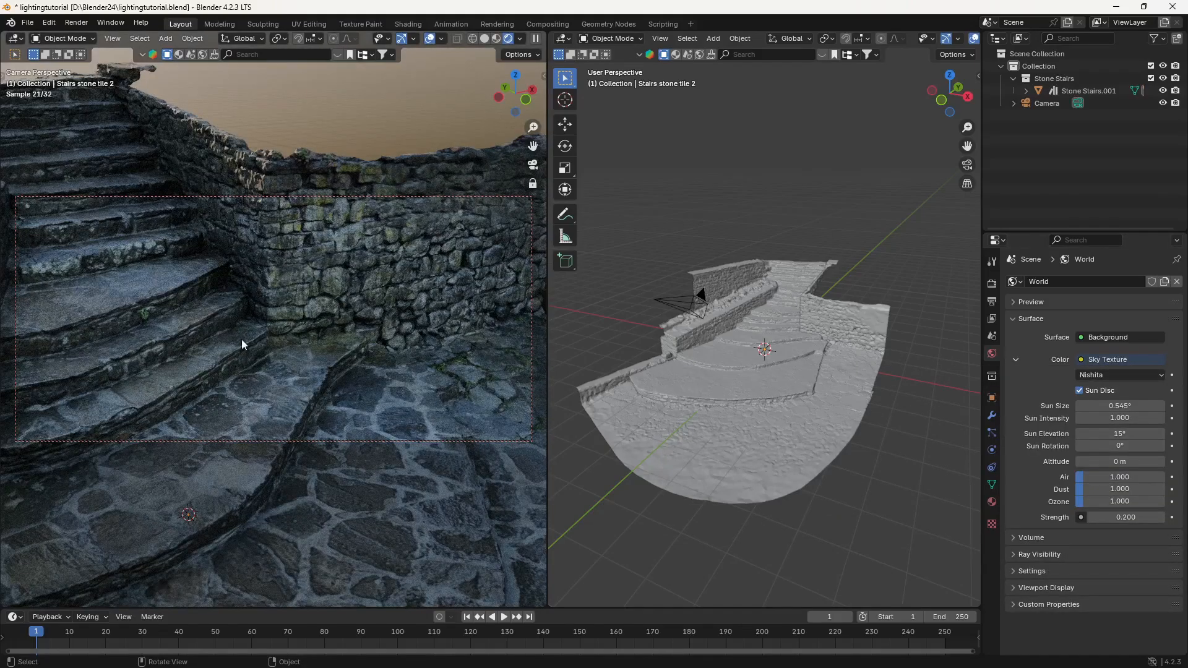
pyautogui.press('q')
pyautogui.click(303, 311)
pyautogui.scroll(-1, 328, 307)
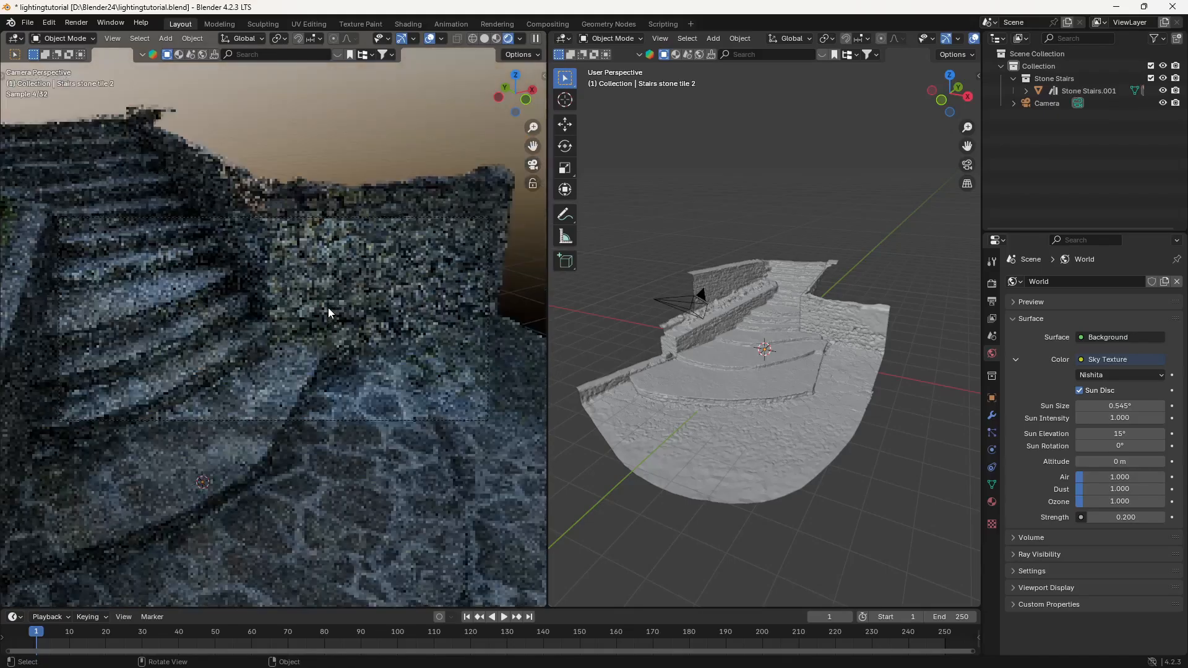
pyautogui.moveTo(328, 307); pyautogui.dragTo(247, 302, button='middle')
pyautogui.scroll(4, 246, 302)
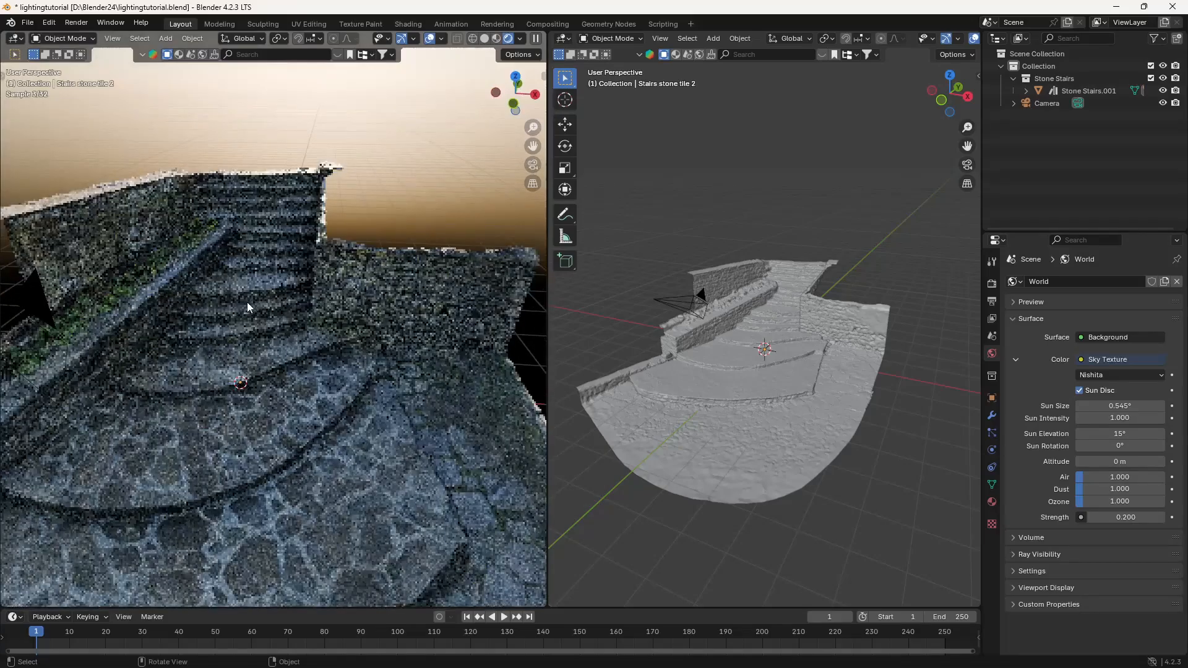
pyautogui.scroll(-3, 245, 295)
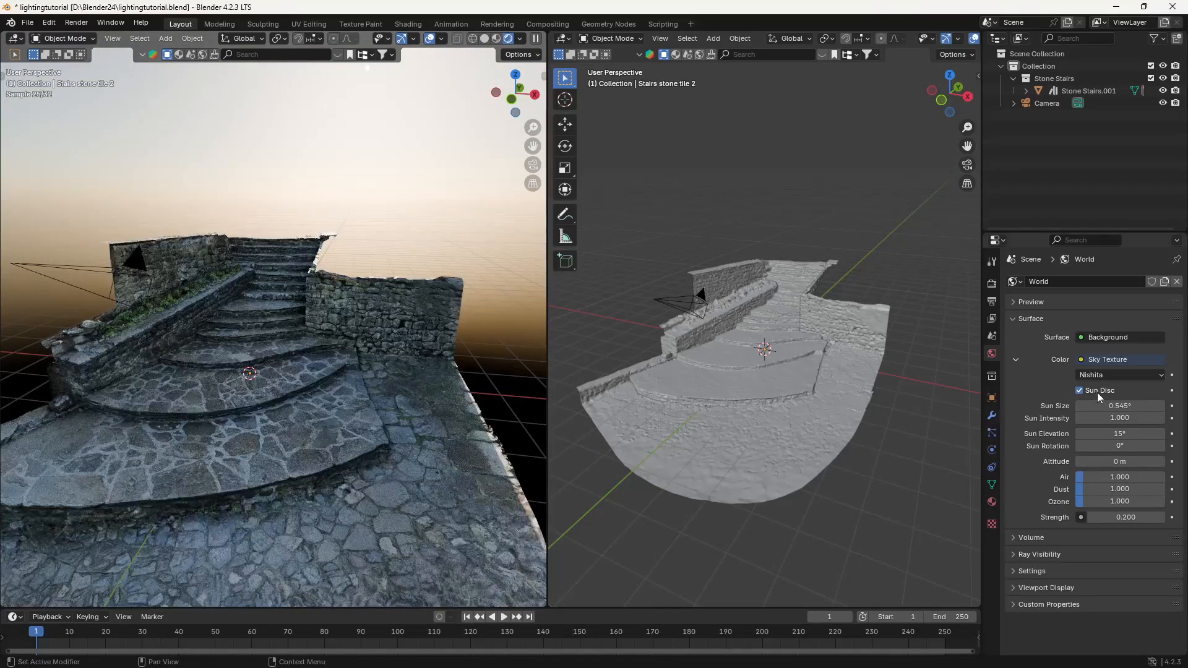
# Try the Hosek / Wilkie and Preetham sky types on the Sky Texture and restore Nishita
pyautogui.click(1137, 376)
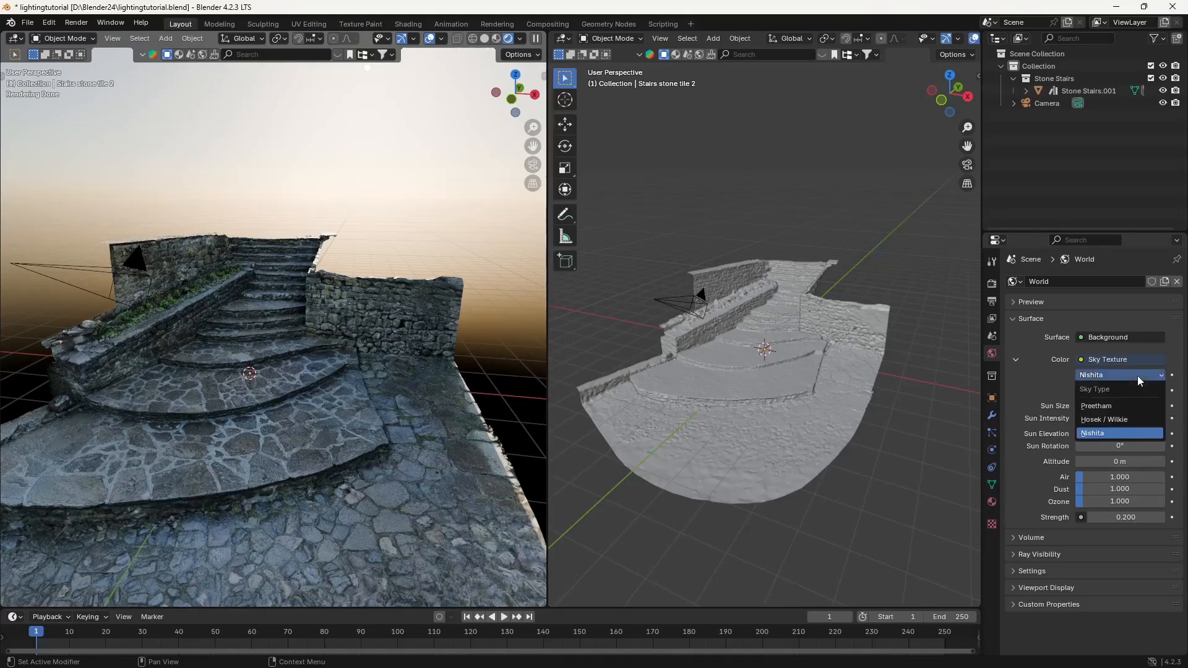
pyautogui.click(1107, 418)
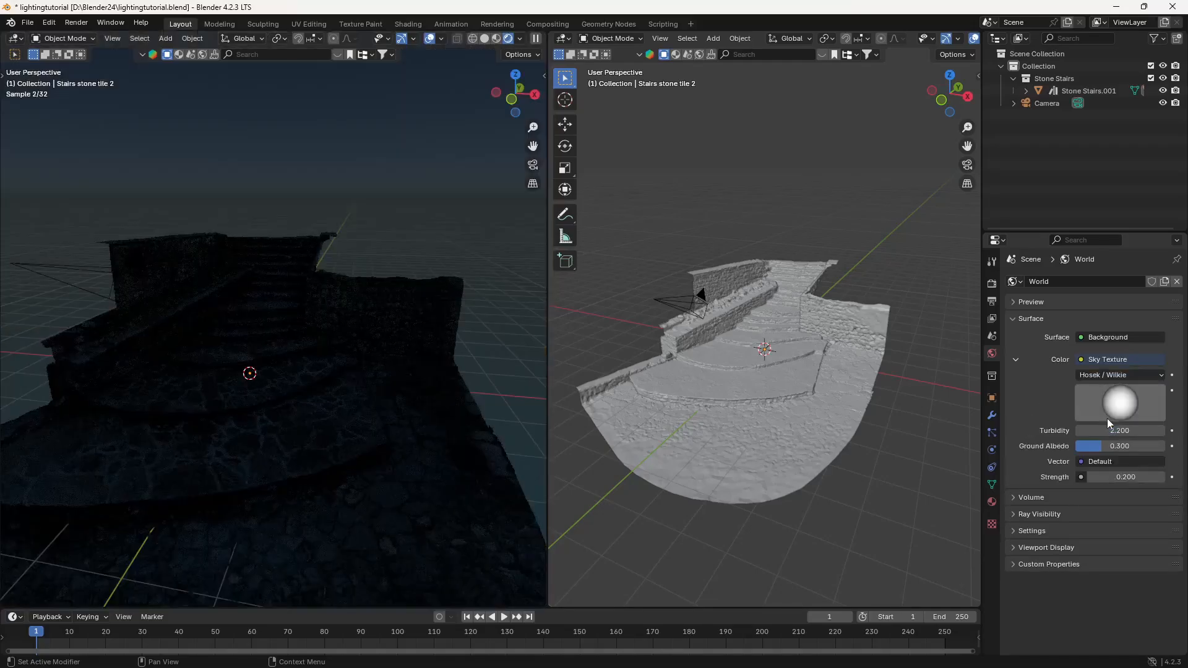
pyautogui.click(1125, 375)
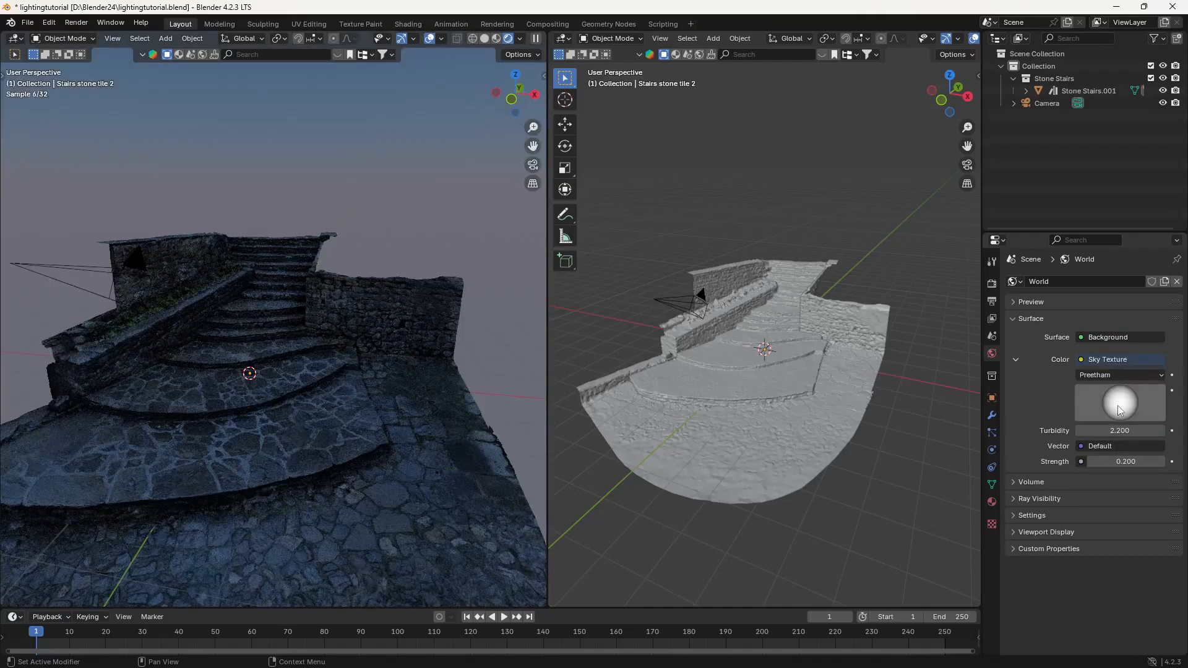
pyautogui.moveTo(210, 352)
pyautogui.mouseDown(button='middle')
pyautogui.moveTo(423, 347)
pyautogui.moveTo(212, 350)
pyautogui.mouseUp(button='middle')
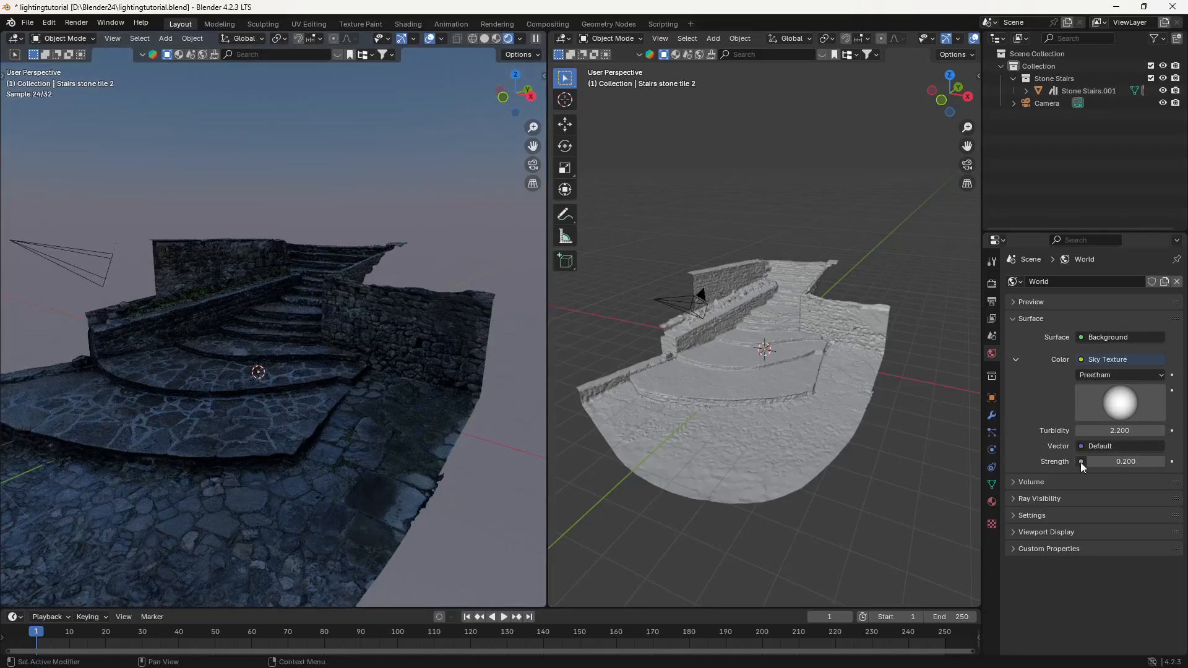
pyautogui.click(1119, 375)
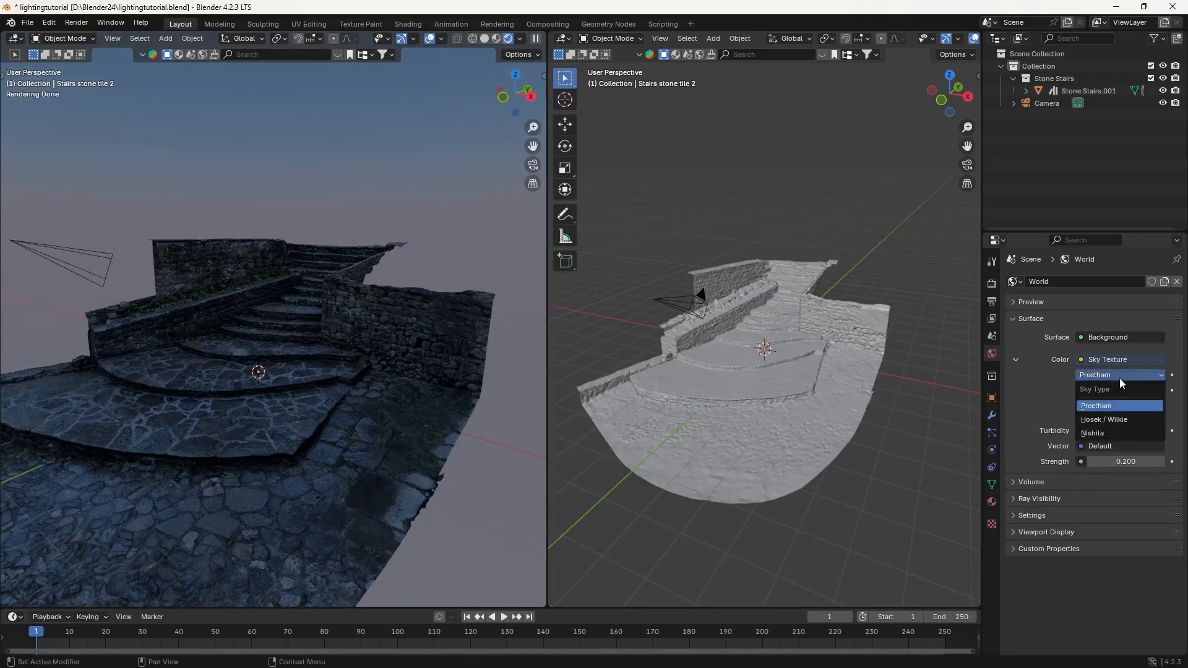
pyautogui.click(1124, 433)
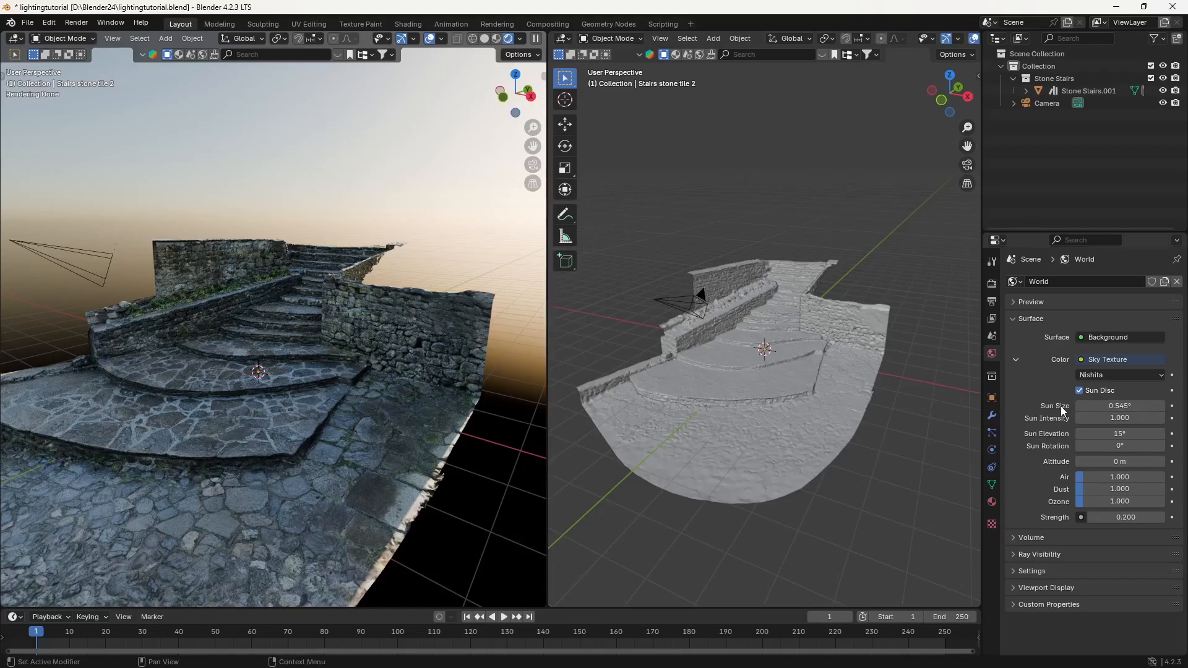
# Set the world background strength to 1 for the Nishita sky
pyautogui.click(1110, 518)
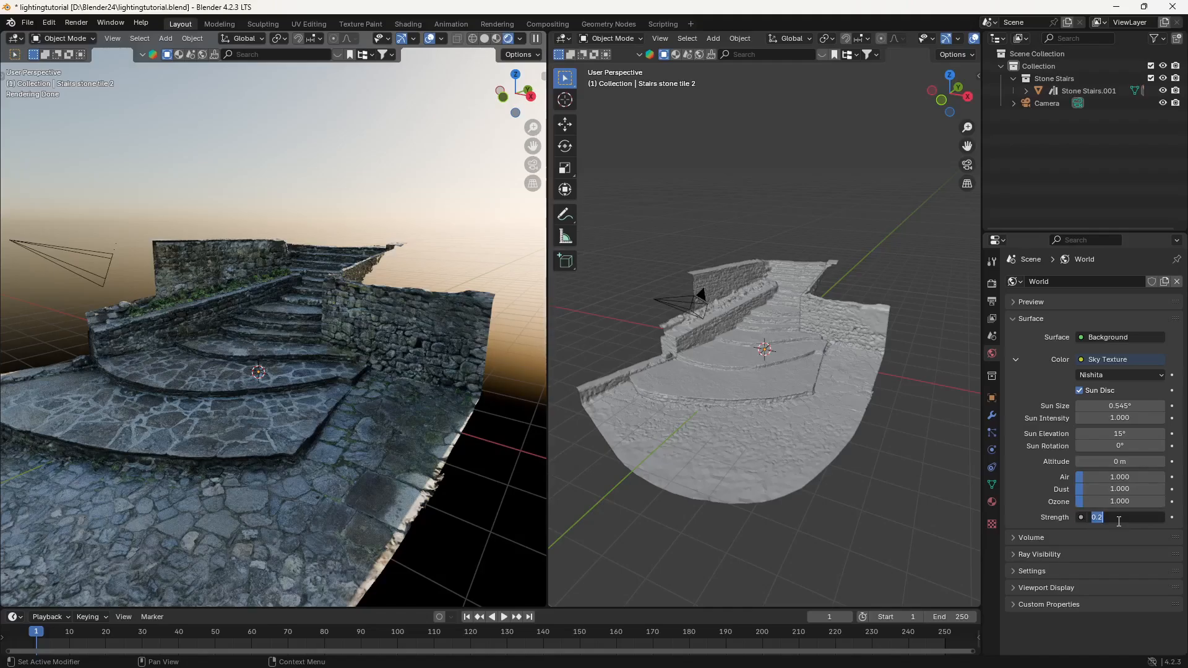
pyautogui.write('1')
pyautogui.press('Return')
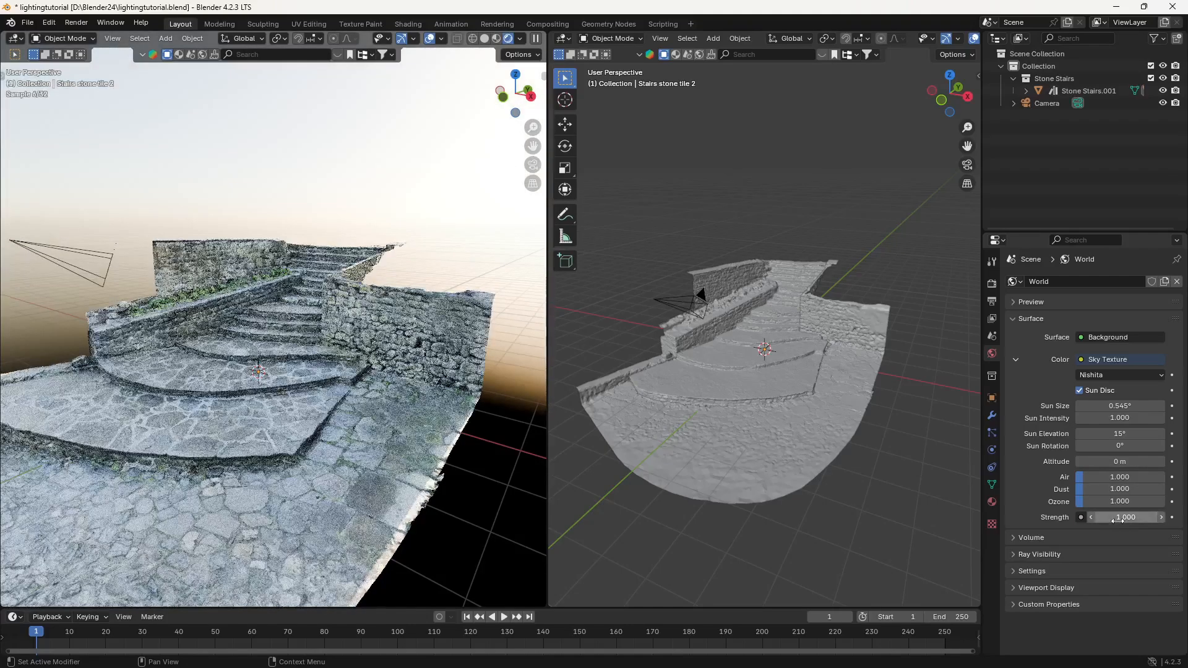
pyautogui.moveTo(273, 292); pyautogui.dragTo(318, 278, button='middle')
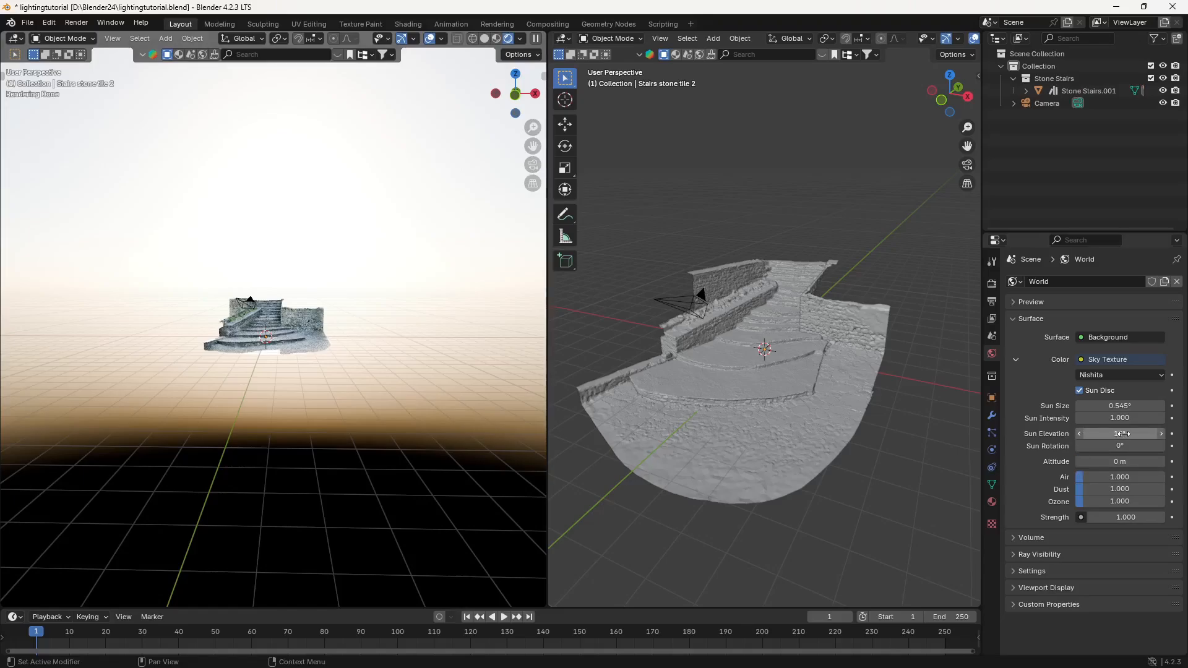
# Lower the Nishita sky's sun elevation to 0.5° and set its sun rotation to 125°, checking through the camera
pyautogui.moveTo(1123, 434); pyautogui.dragTo(1096, 434)
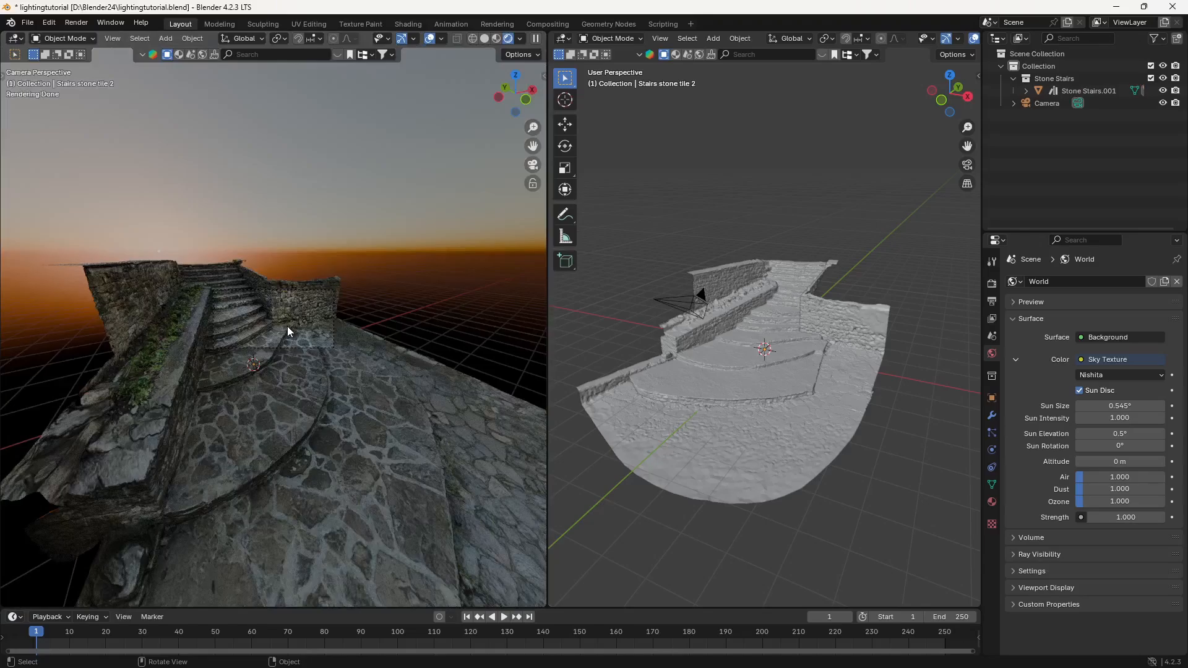
pyautogui.scroll(5, 287, 325)
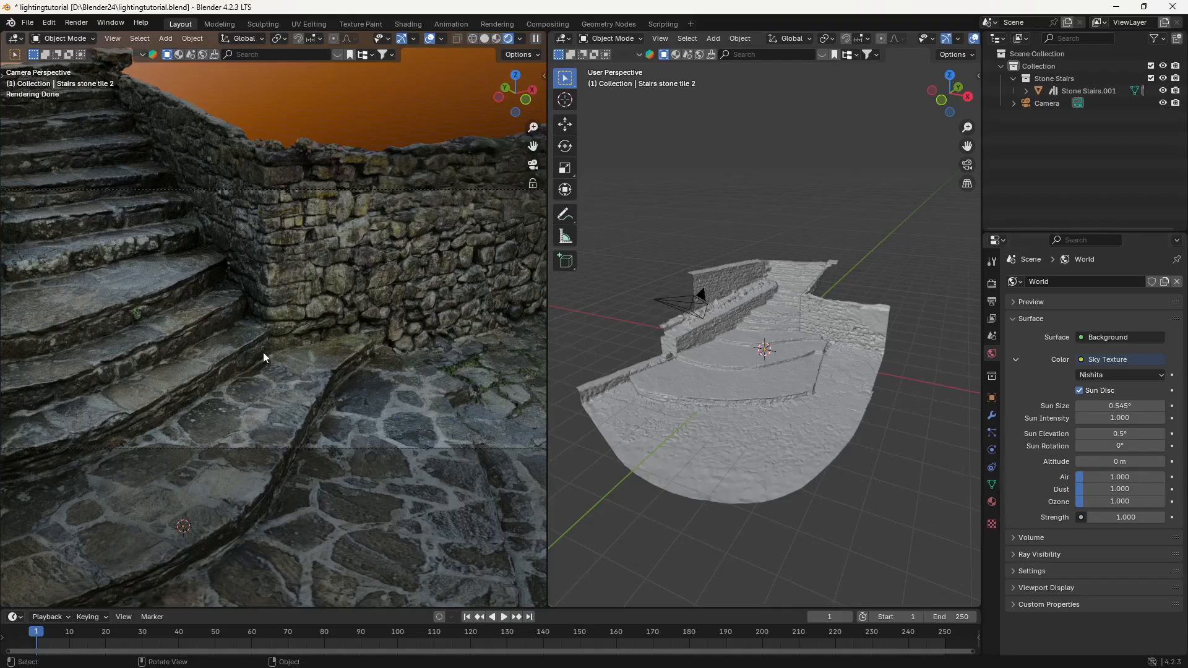
pyautogui.moveTo(264, 353)
pyautogui.mouseDown(button='middle')
pyautogui.moveTo(286, 352)
pyautogui.moveTo(257, 352)
pyautogui.mouseUp(button='middle')
pyautogui.scroll(-4, 257, 352)
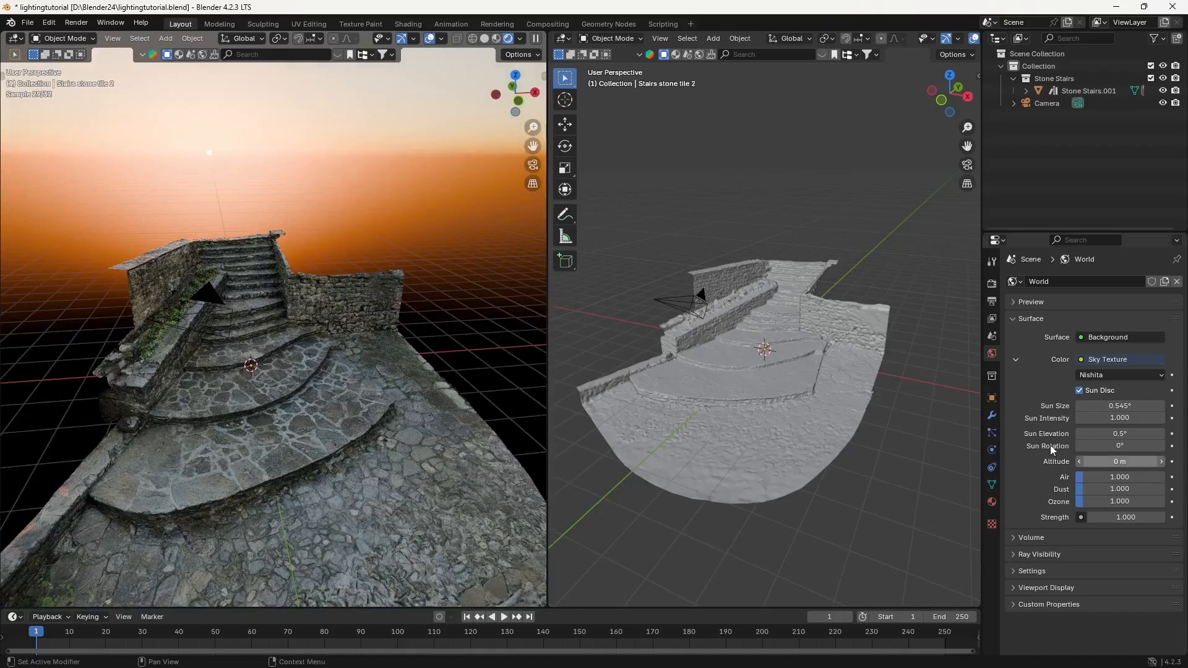
pyautogui.moveTo(1108, 445); pyautogui.dragTo(933, 353)
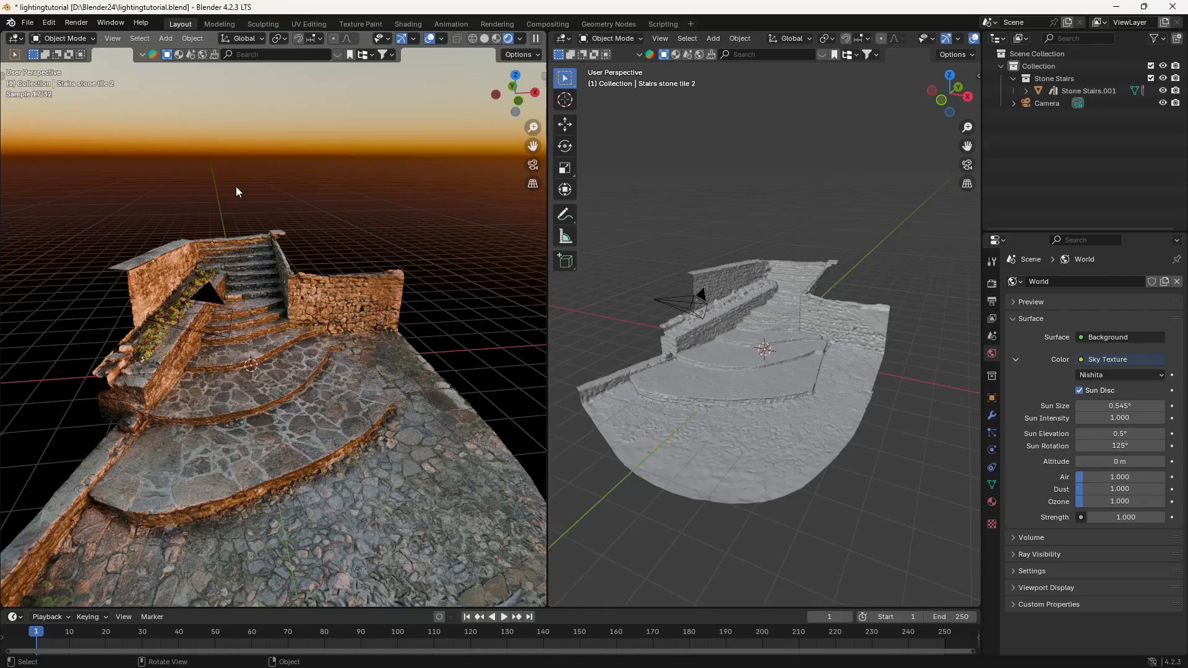
pyautogui.press('KP_0')
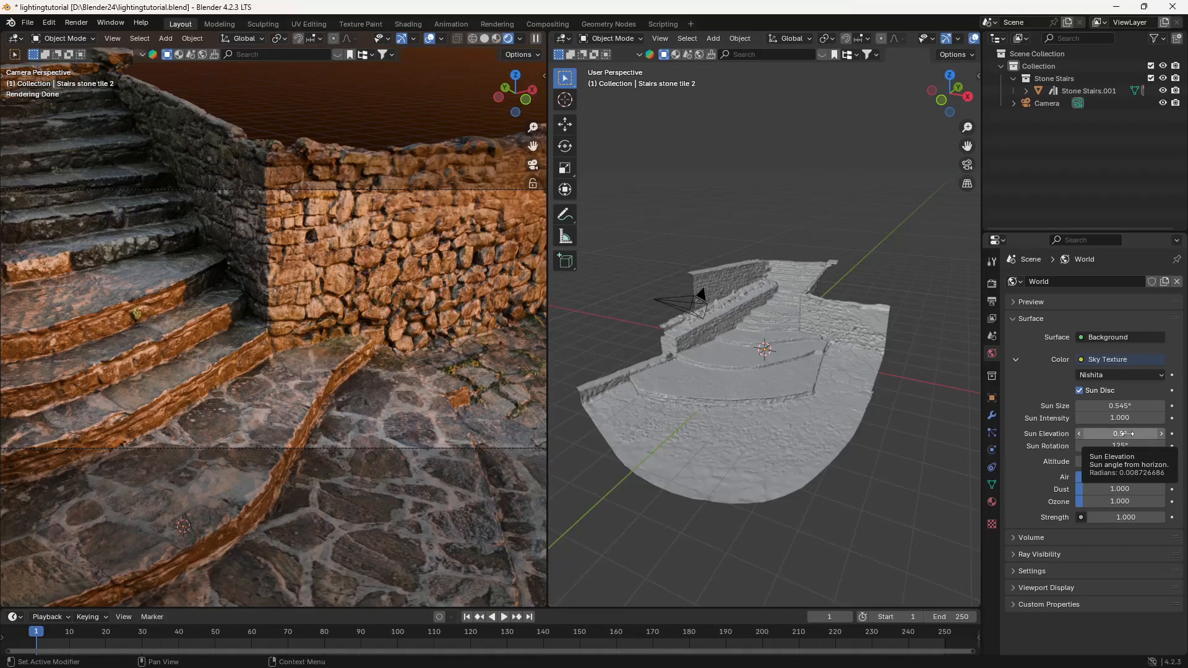
# Raise the sky's sun elevation to 14.3° and set the sun rotation to 236°
pyautogui.moveTo(1126, 433); pyautogui.dragTo(1154, 433)
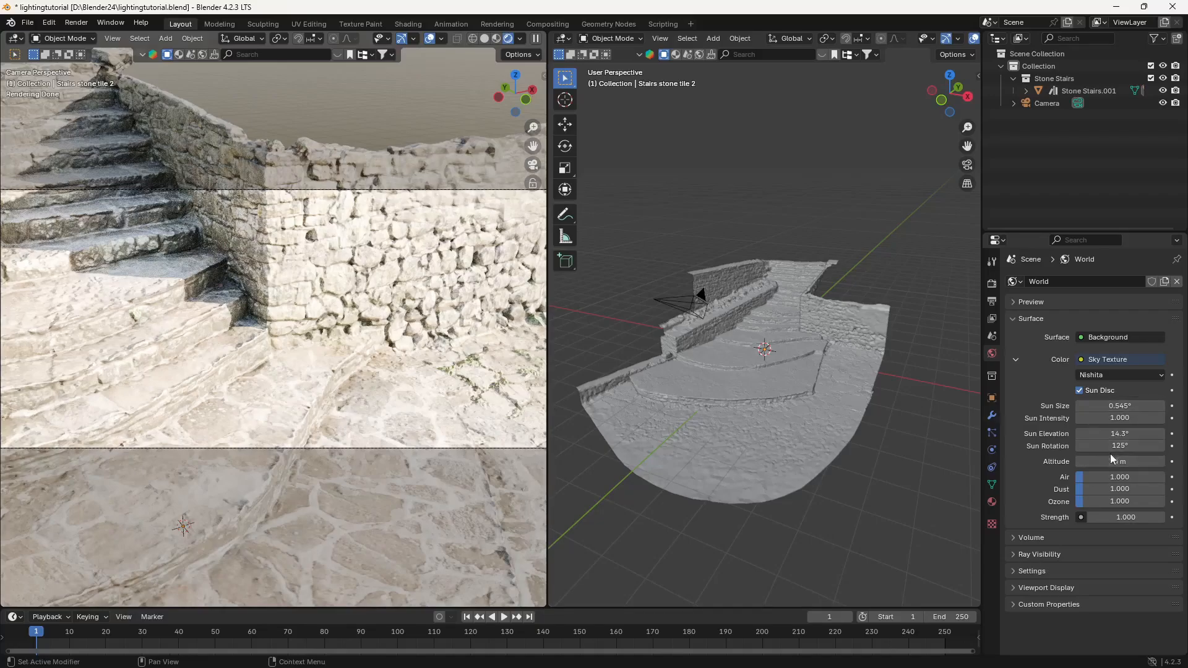
pyautogui.moveTo(1113, 447)
pyautogui.mouseDown()
pyautogui.moveTo(1164, 447)
pyautogui.moveTo(1115, 446)
pyautogui.mouseUp()
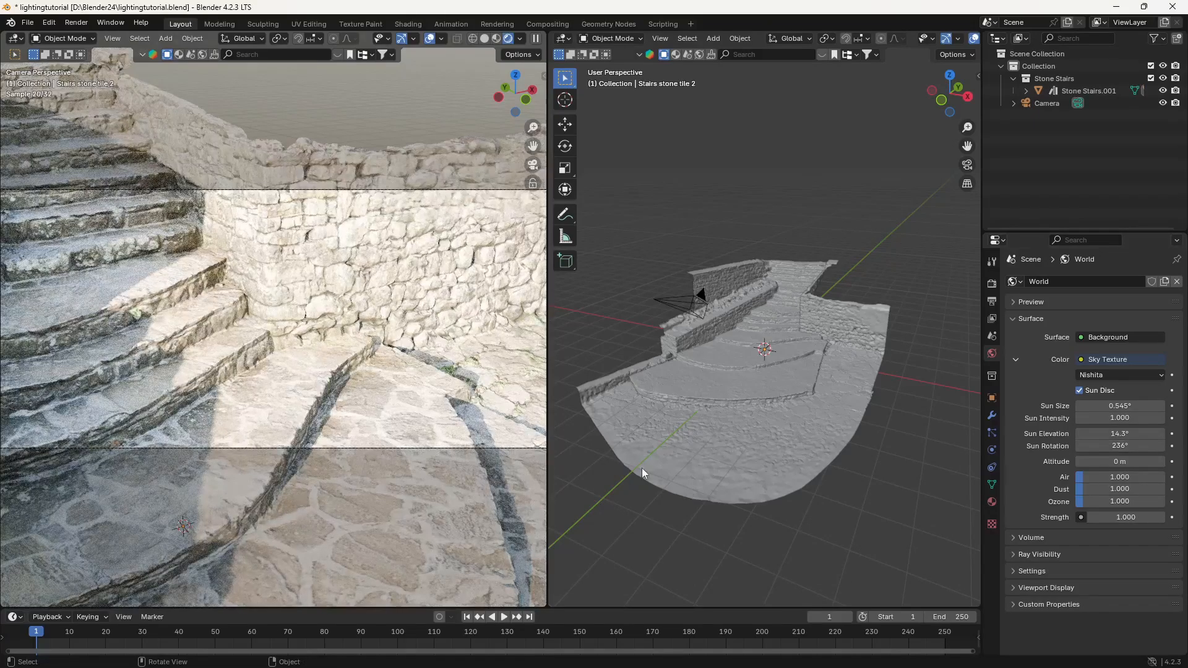
# Set the sky's sun size to 5° and its sun rotation to 475°
pyautogui.doubleClick(1121, 405)
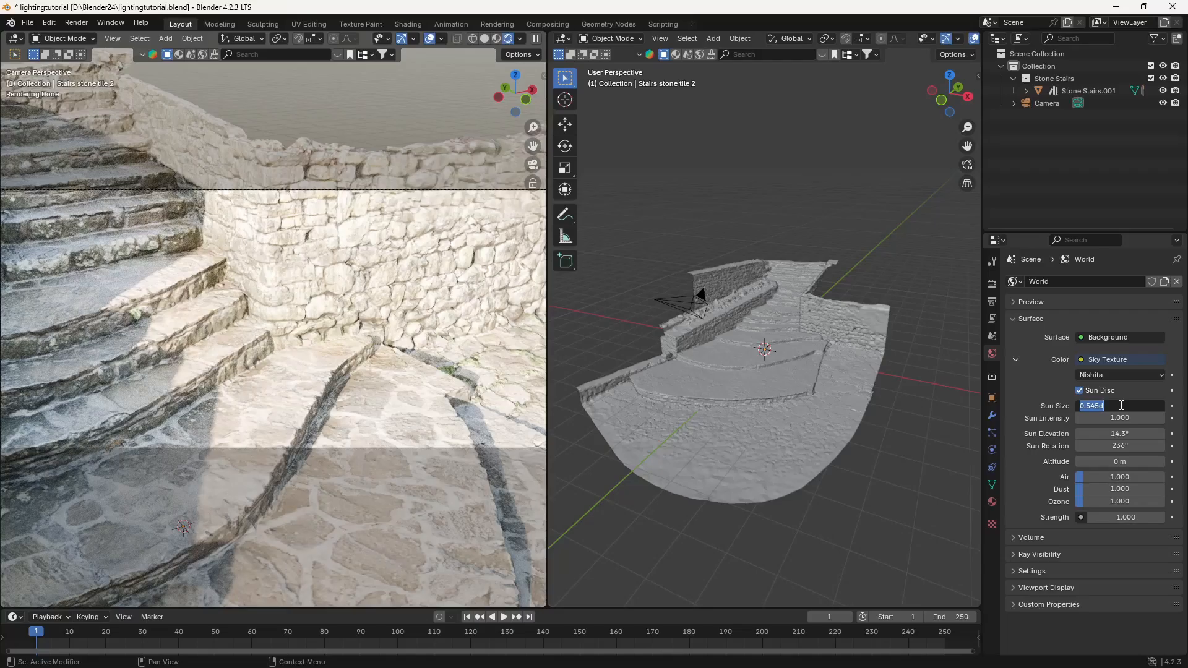
pyautogui.write('5')
pyautogui.press('Return')
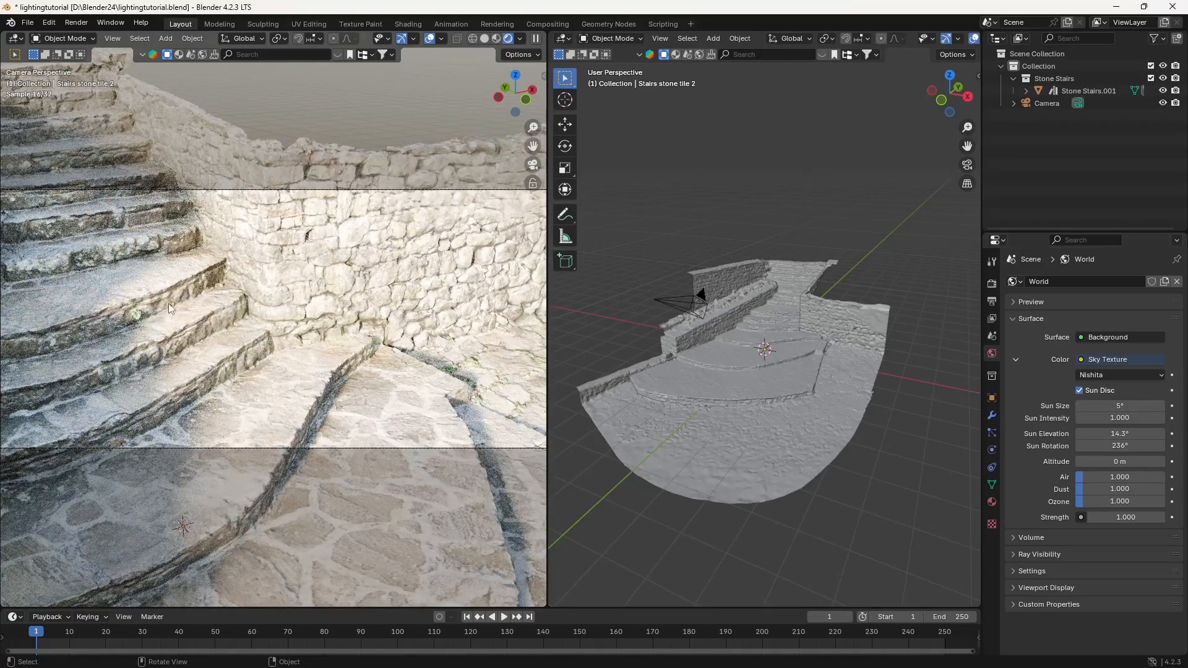
pyautogui.moveTo(1120, 445); pyautogui.dragTo(1162, 446)
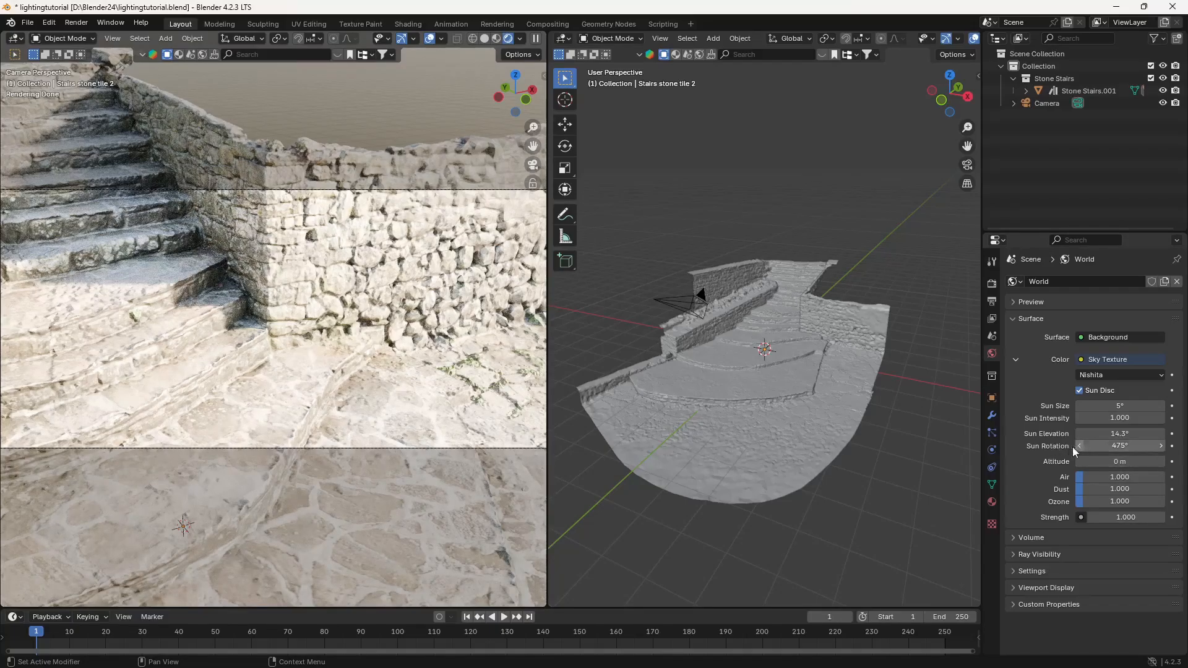
# Try a sky altitude of 180 m and restore it to 0 m
pyautogui.moveTo(1094, 462); pyautogui.dragTo(1123, 462)
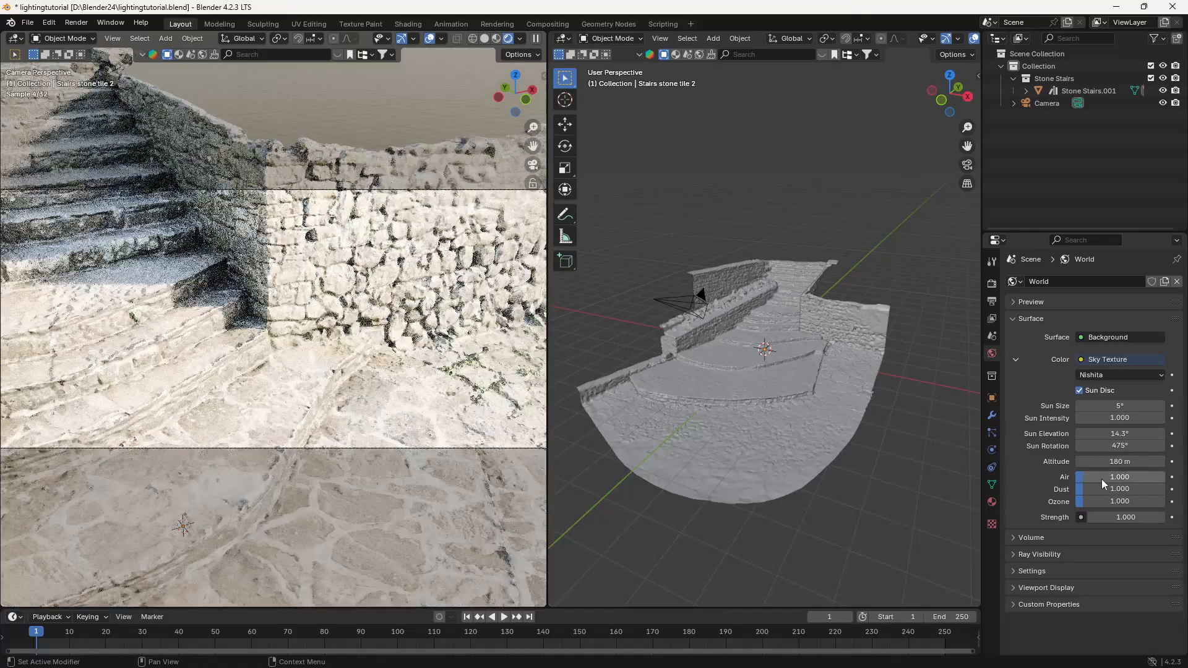
pyautogui.click(1123, 462)
pyautogui.write('0')
pyautogui.press('Return')
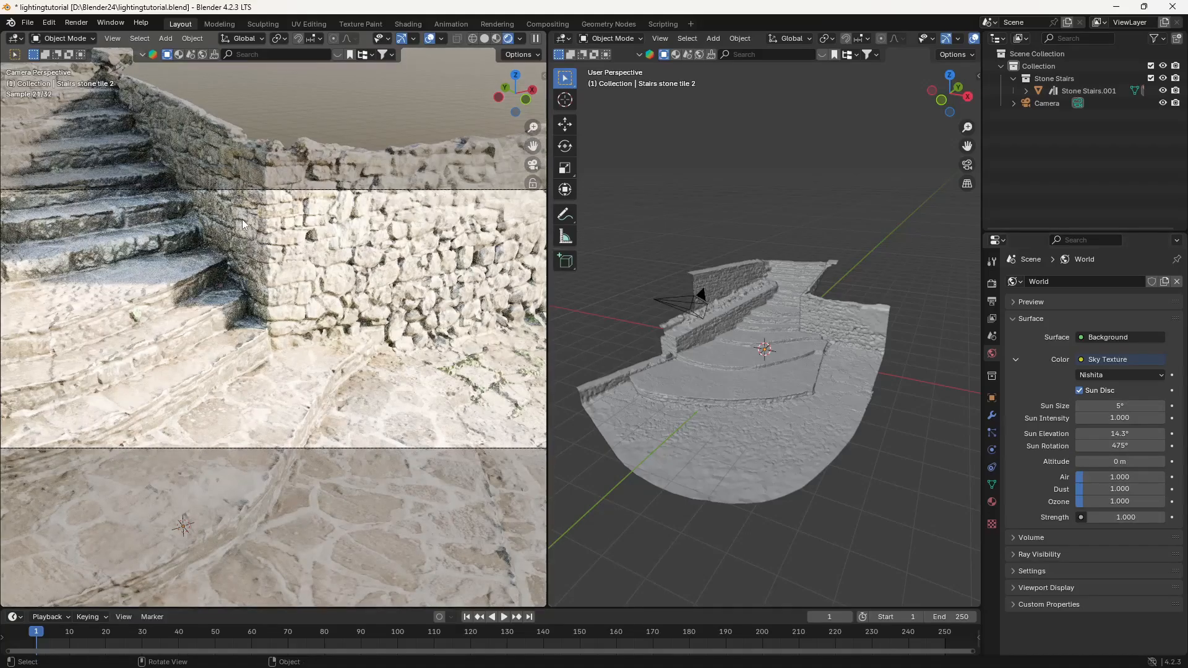
# Try an Air density of 3.857 on the sky, compare the open sky and camera view, and restore it to 1
pyautogui.moveTo(260, 240); pyautogui.dragTo(371, 232, button='middle')
pyautogui.scroll(-5, 281, 237)
pyautogui.scroll(-4, 282, 237)
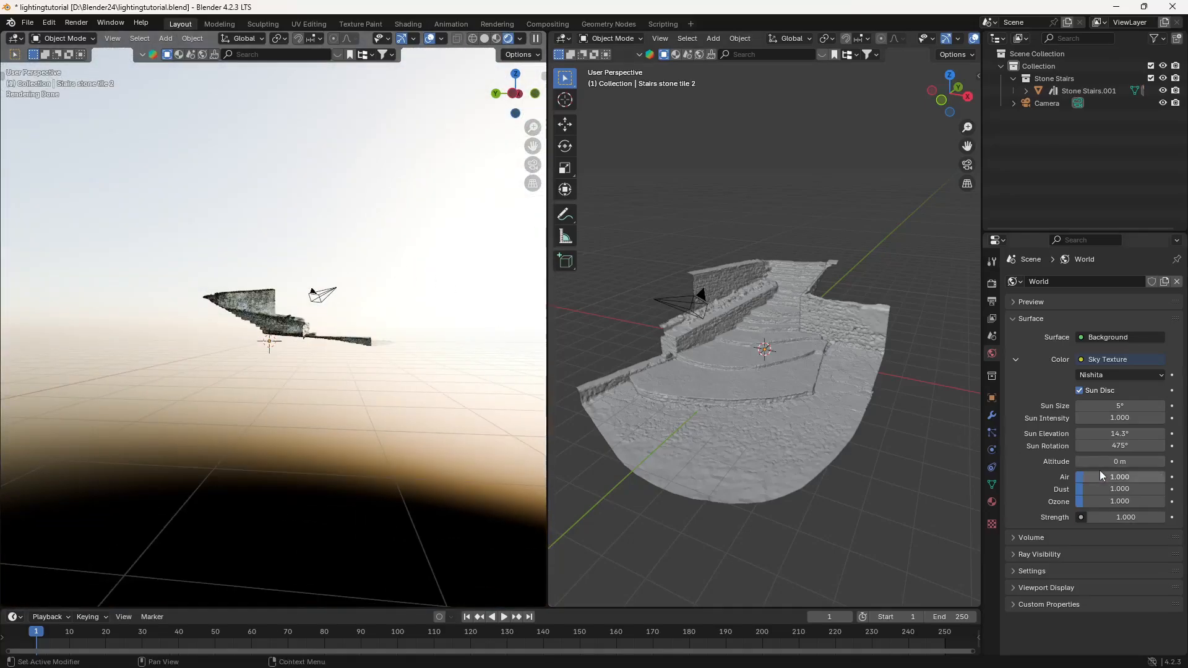
pyautogui.moveTo(1130, 476); pyautogui.dragTo(1085, 477)
pyautogui.moveTo(417, 384); pyautogui.dragTo(371, 257, button='middle')
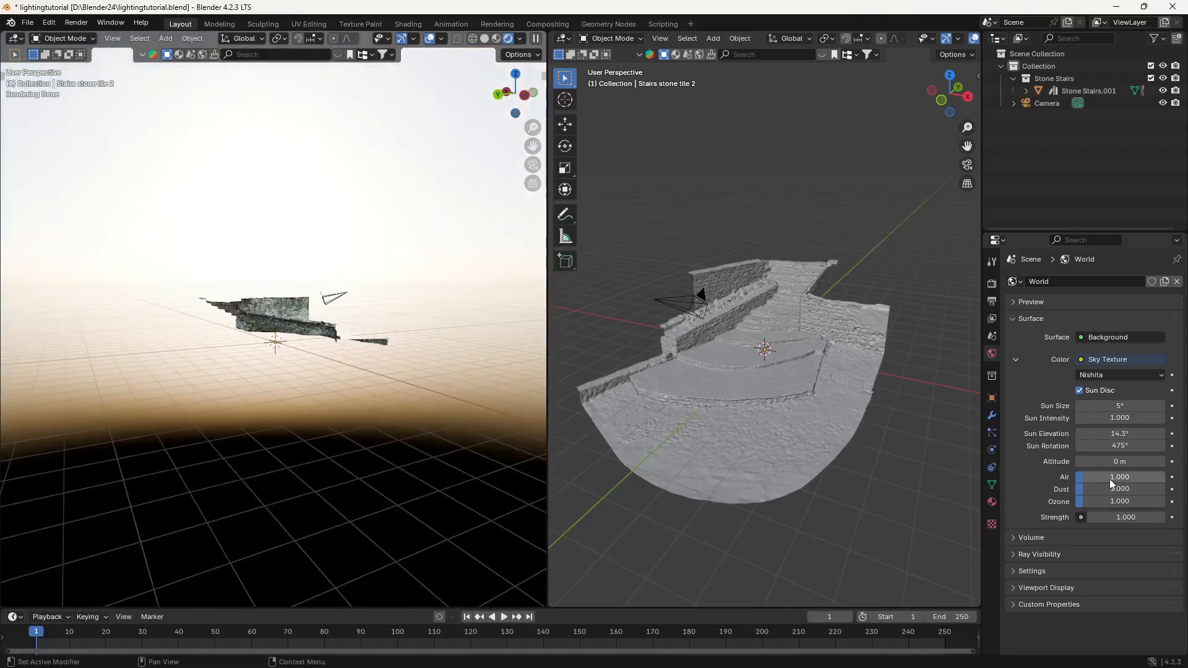
pyautogui.moveTo(1110, 478); pyautogui.dragTo(1132, 478)
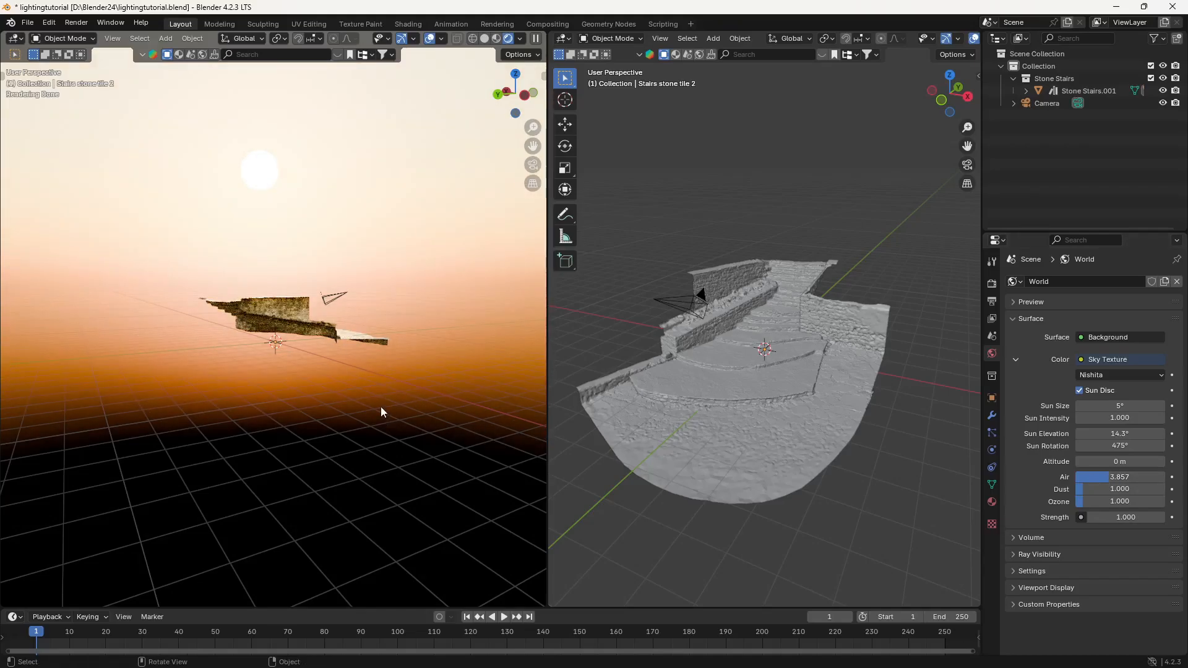
pyautogui.press('KP_0')
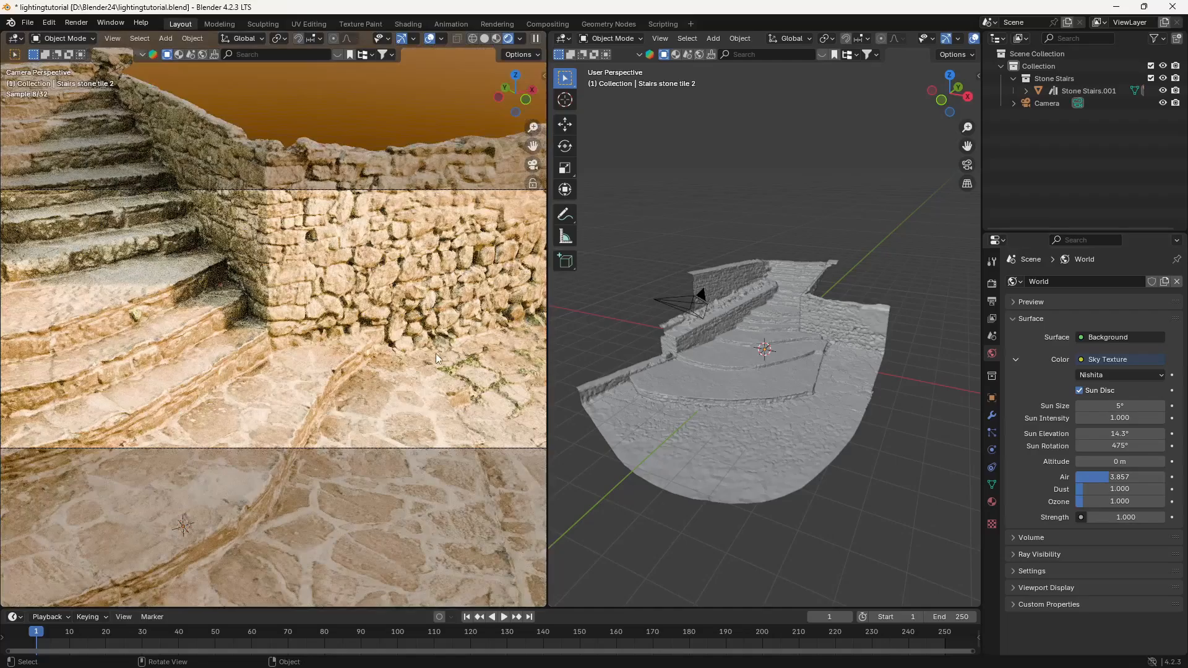
pyautogui.doubleClick(1119, 477)
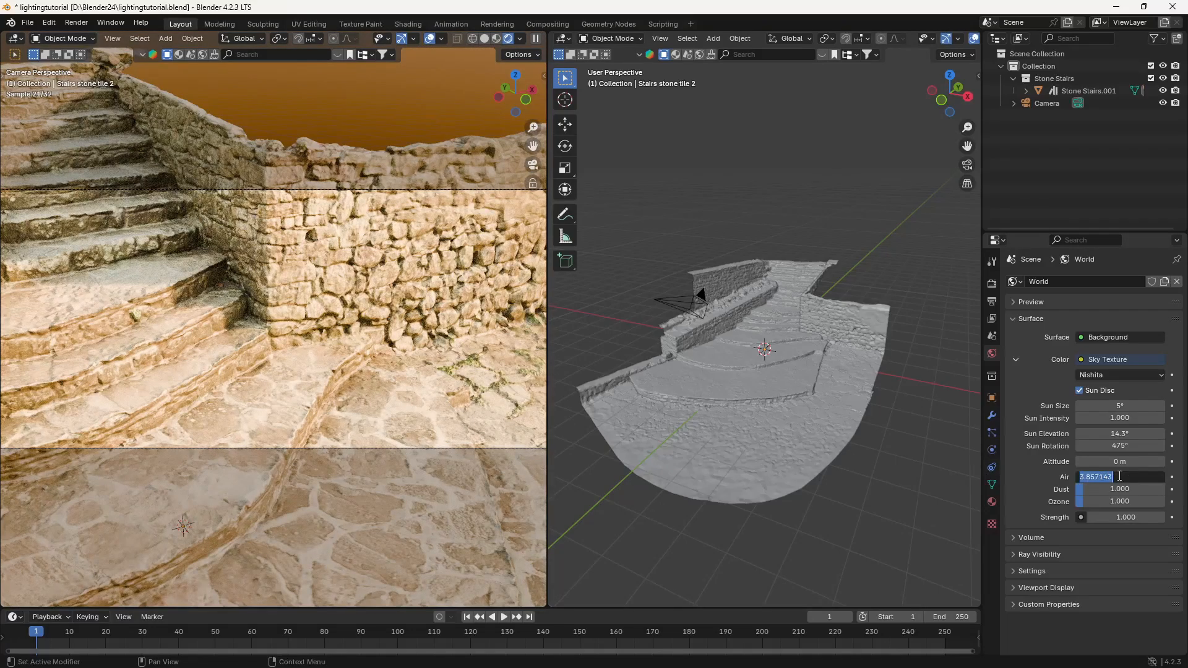
pyautogui.write('1')
pyautogui.press('Return')
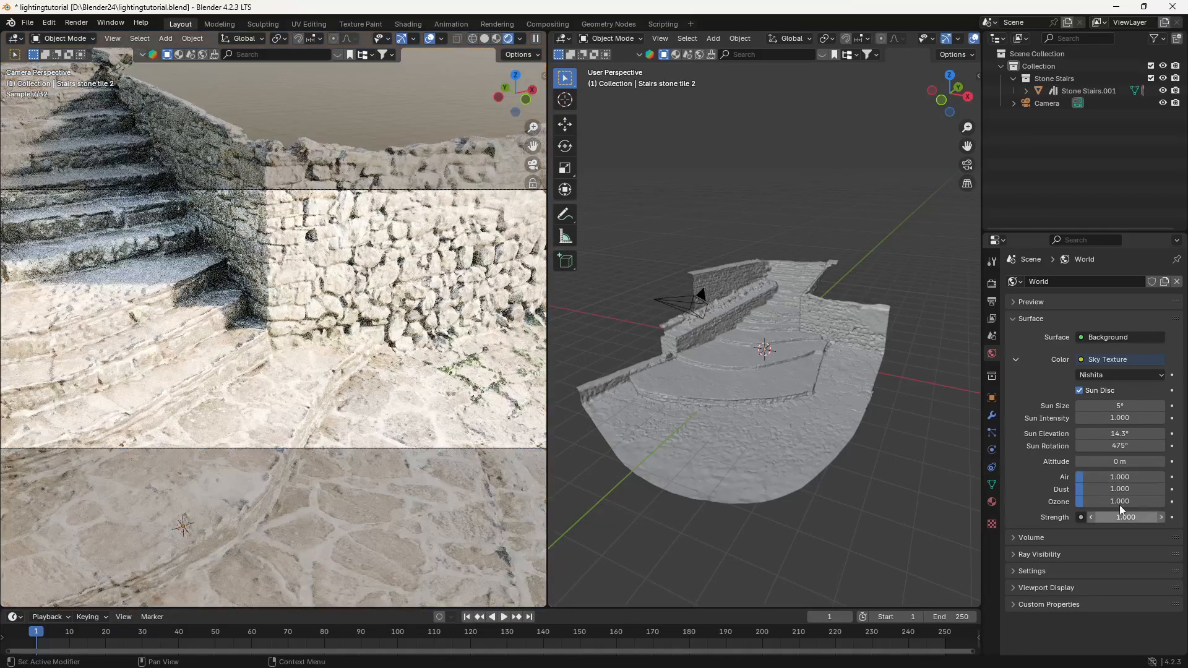
# Reduce the world background strength to 0.4
pyautogui.doubleClick(1132, 519)
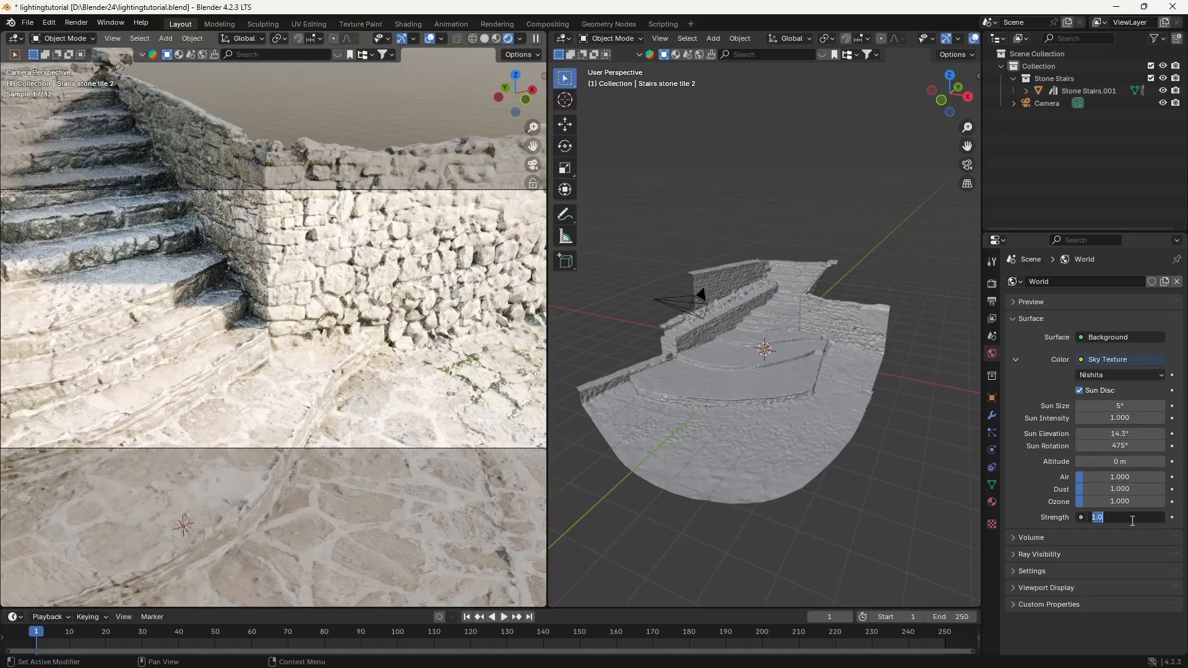
pyautogui.write('.4')
pyautogui.press('Return')
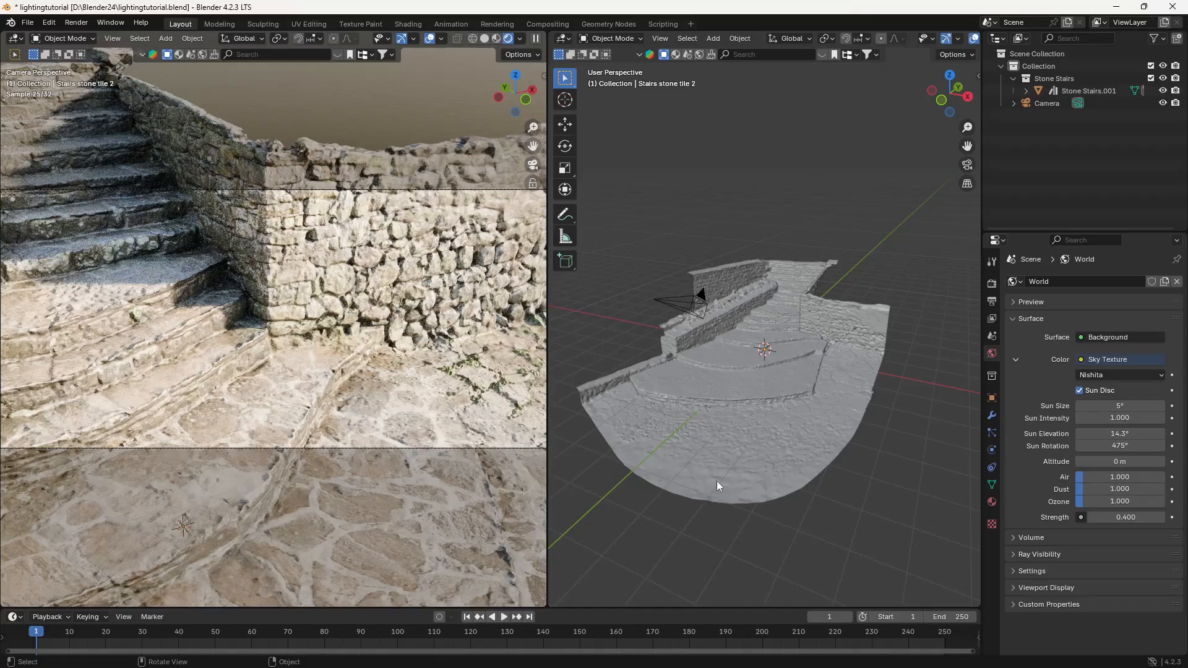
# Raise the sky's sun elevation to 69.2° and set the world background strength to 0.2
pyautogui.moveTo(1114, 433); pyautogui.dragTo(1187, 433)
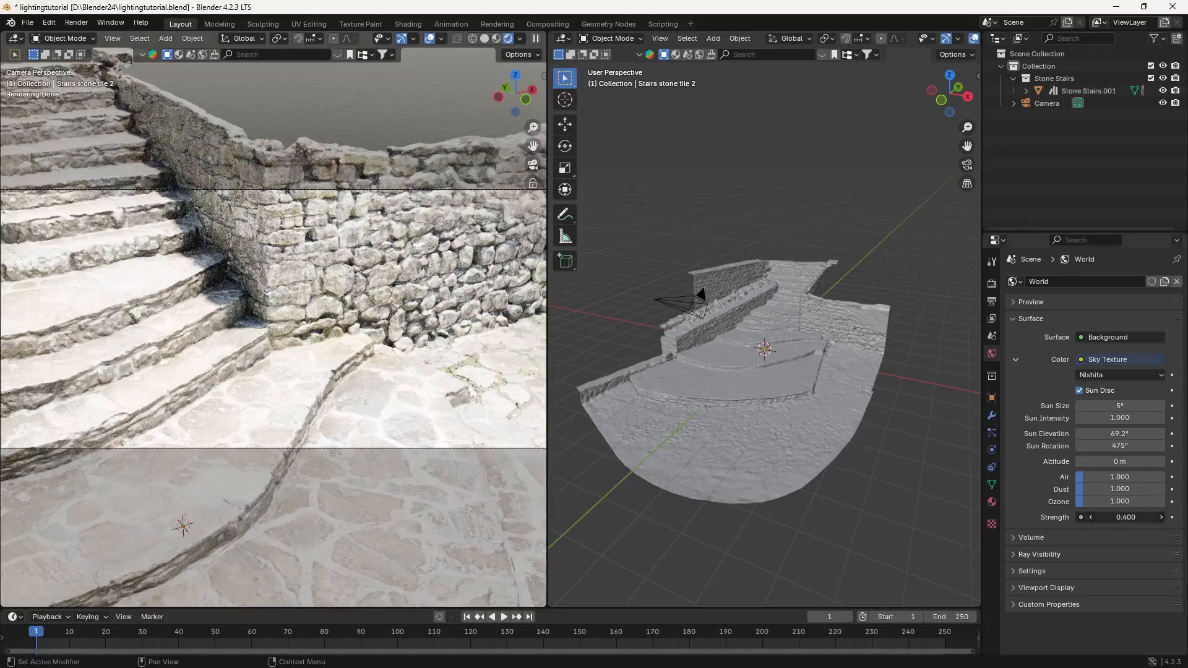
pyautogui.click(1128, 519)
pyautogui.press('BackSpace')
pyautogui.press('Return')
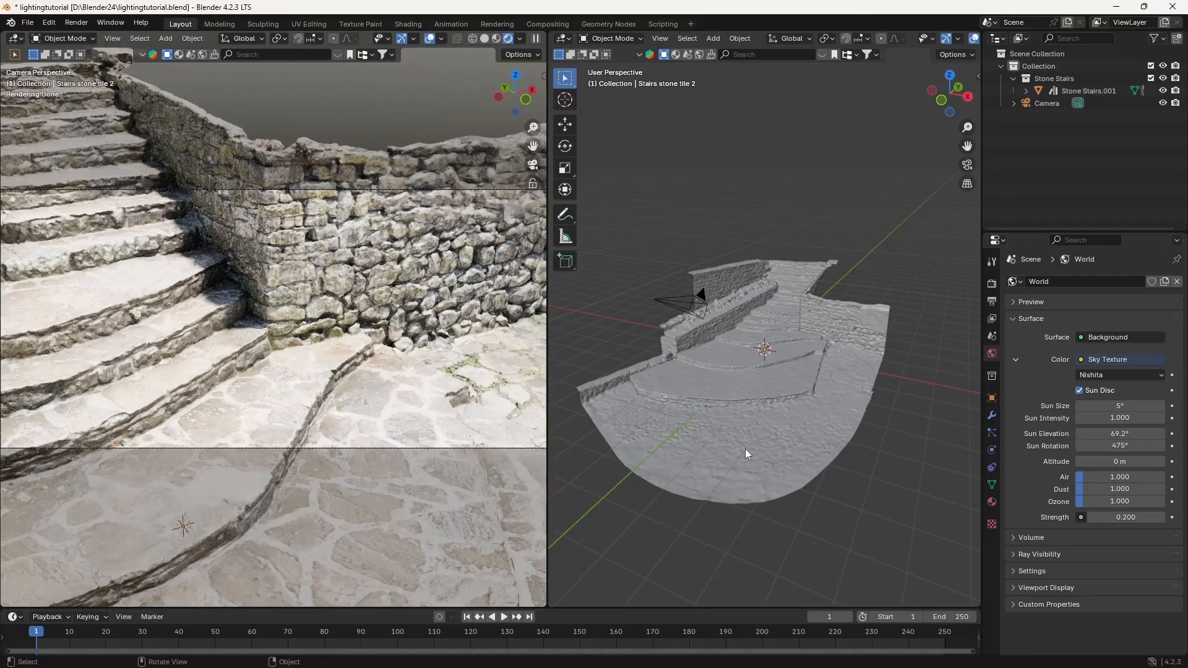
# Try sun intensities of 0 and 2 on the Nishita sky
pyautogui.click(1108, 416)
pyautogui.write('0')
pyautogui.press('Return')
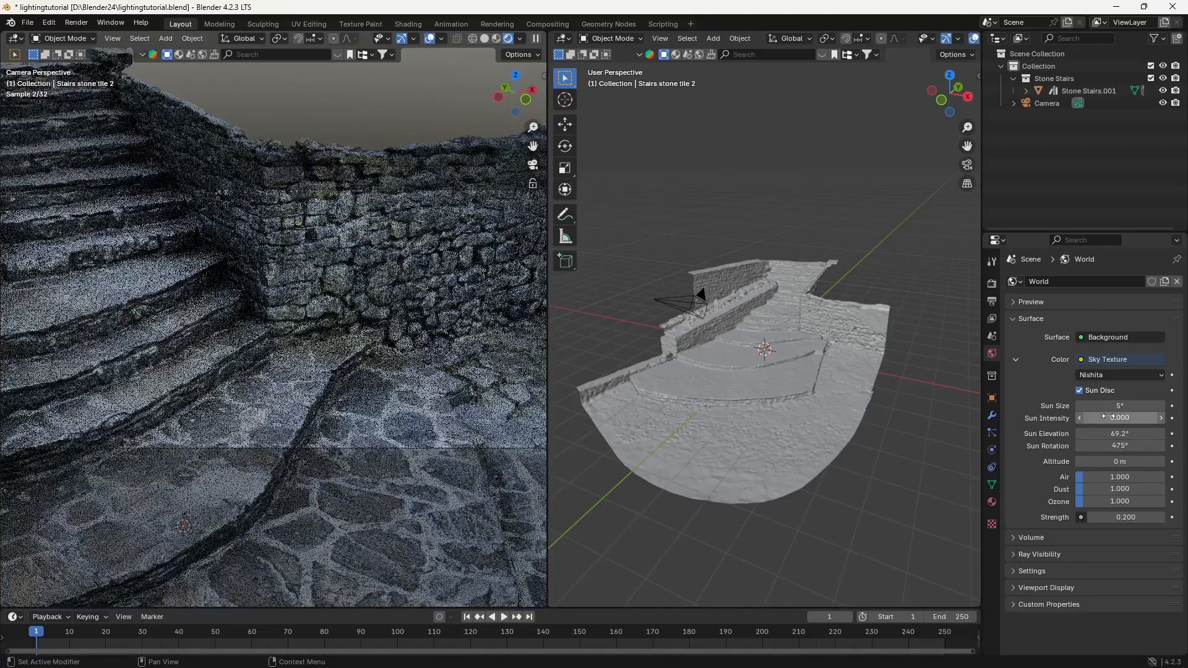
pyautogui.click(1109, 417)
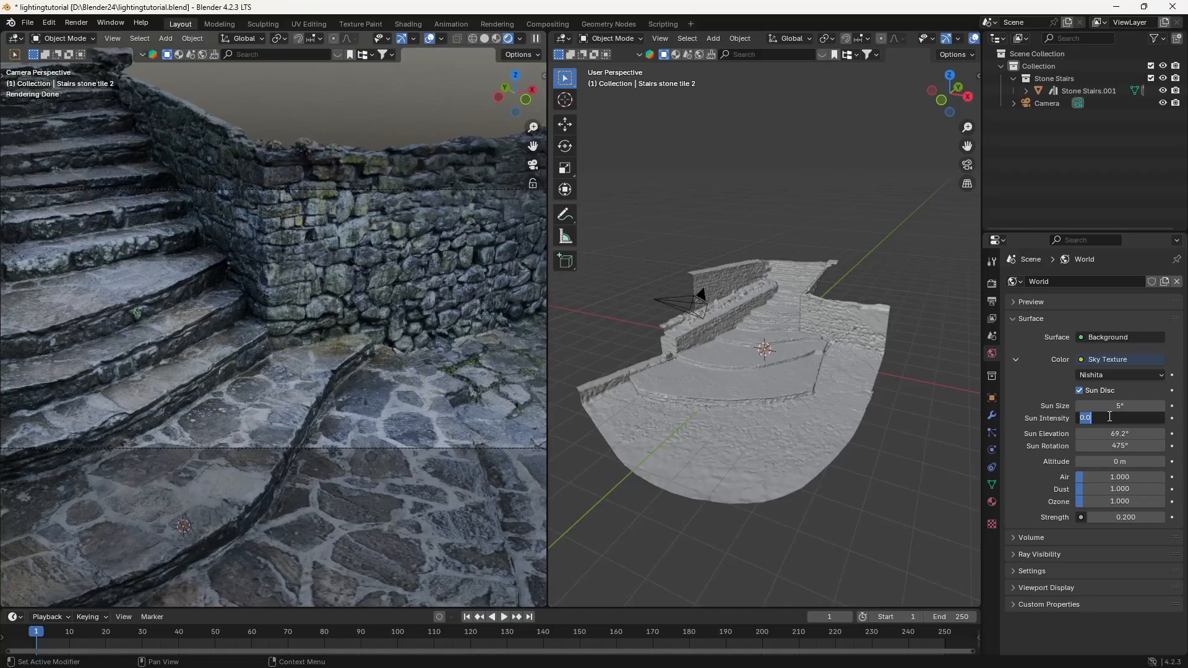
pyautogui.write('2')
pyautogui.press('Return')
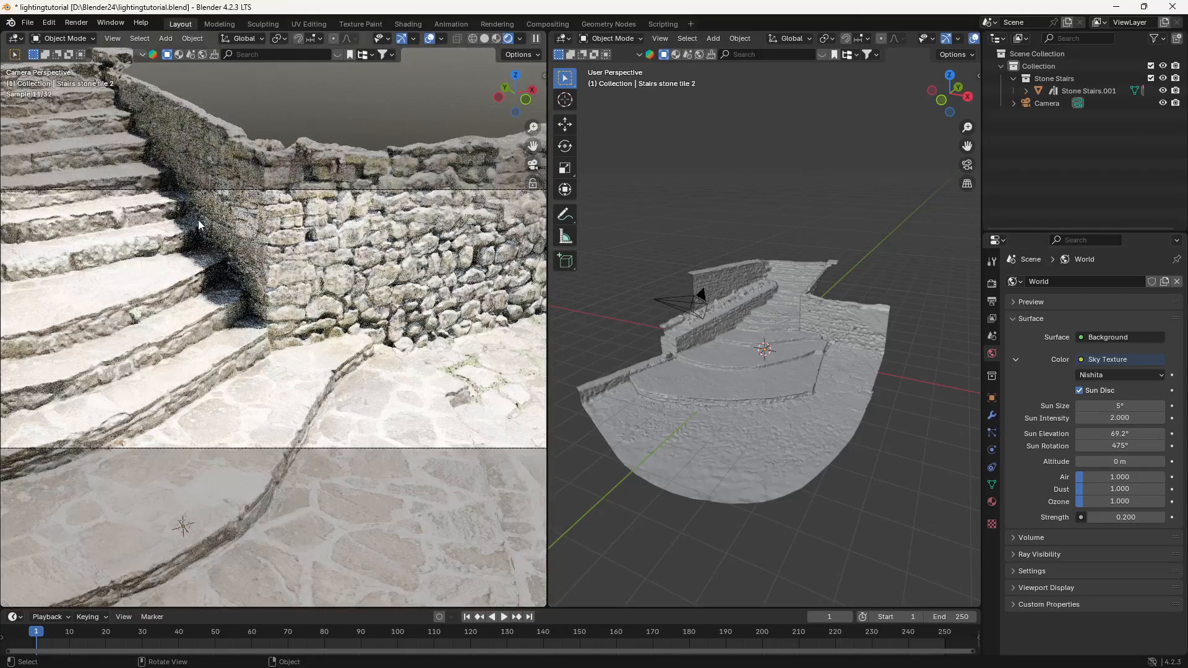
# Restore the sky's sun intensity to 1 and set the sun rotation to 400°
pyautogui.doubleClick(1108, 418)
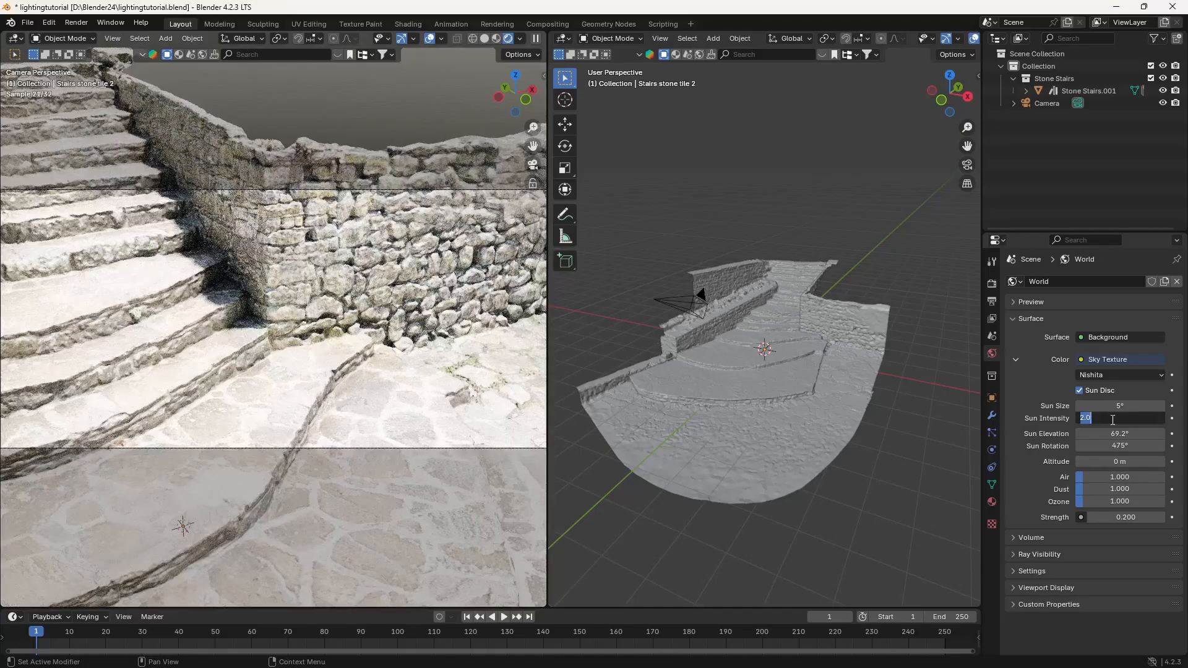
pyautogui.write('1')
pyautogui.press('Return')
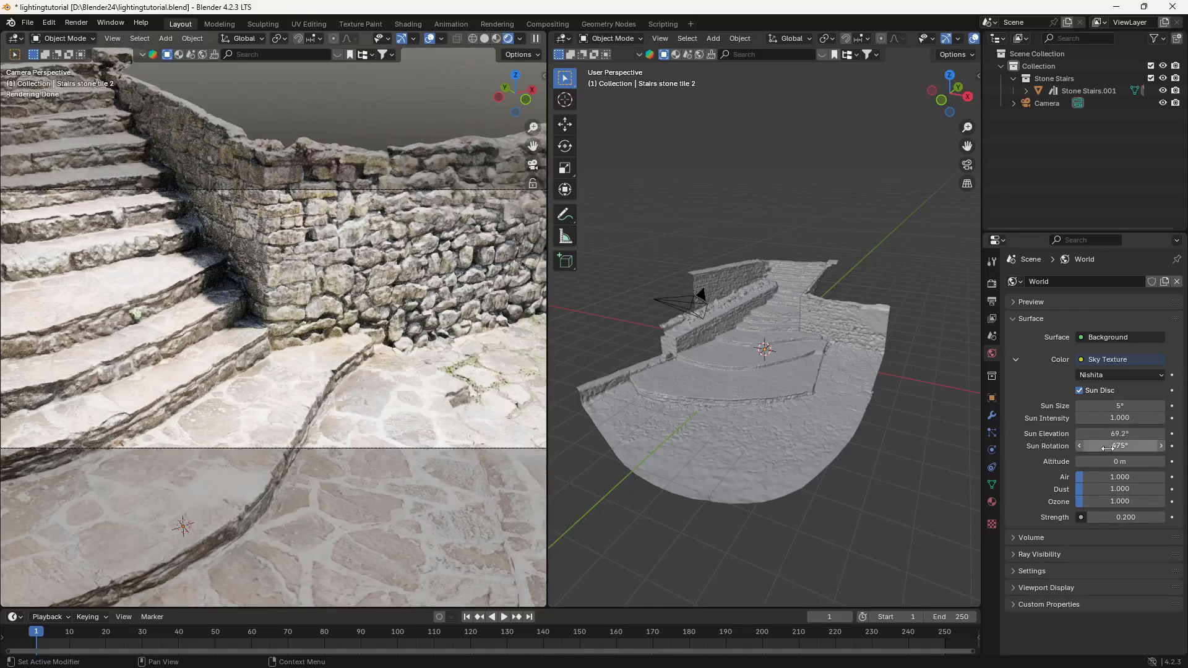
pyautogui.moveTo(1107, 446)
pyautogui.mouseDown()
pyautogui.moveTo(1123, 447)
pyautogui.moveTo(1086, 446)
pyautogui.mouseUp()
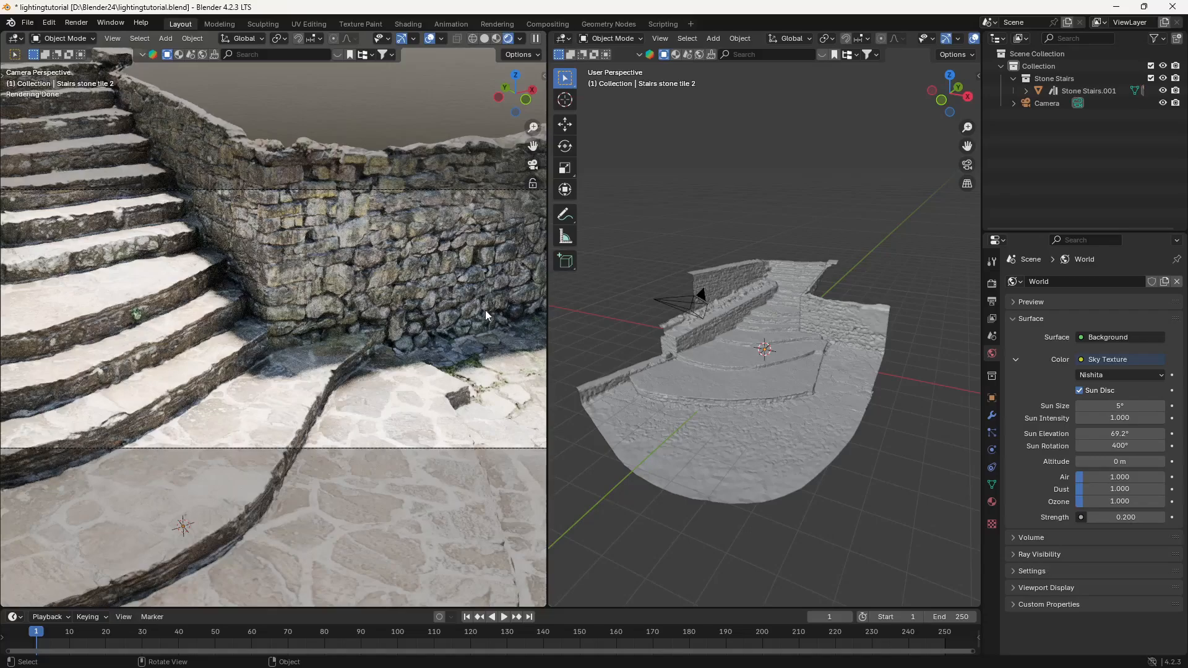
# Replace the world's Sky Texture with an Environment Texture using autumn_field_4k.hdr from the Downloads folder
pyautogui.click(1103, 361)
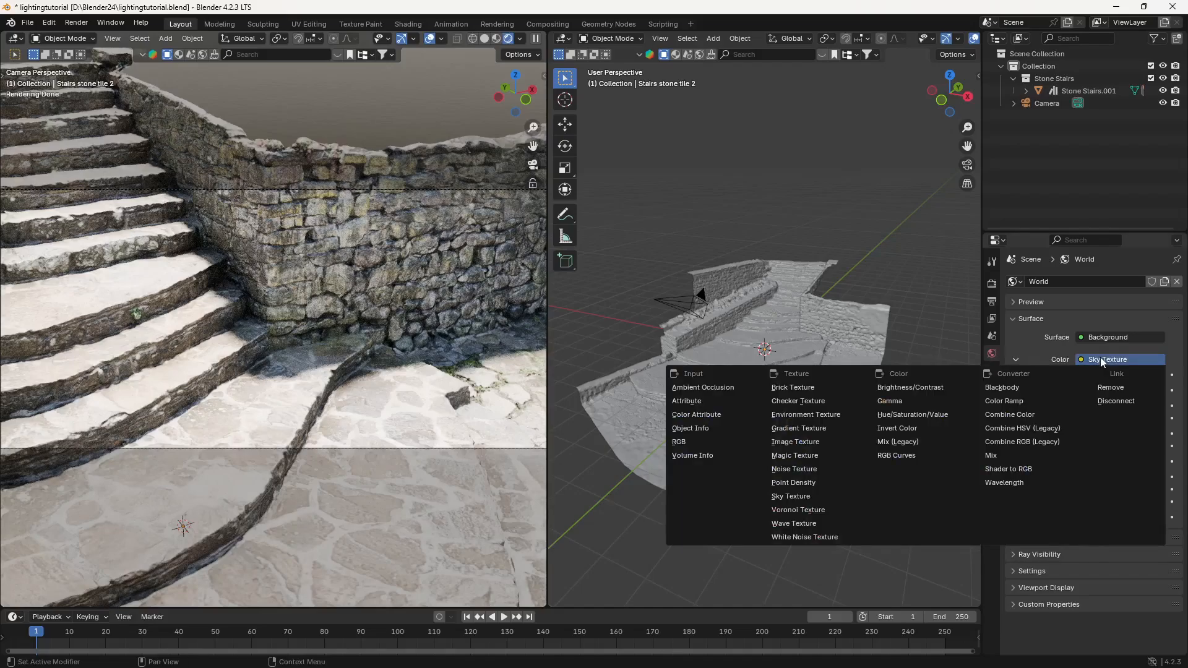
pyautogui.click(802, 416)
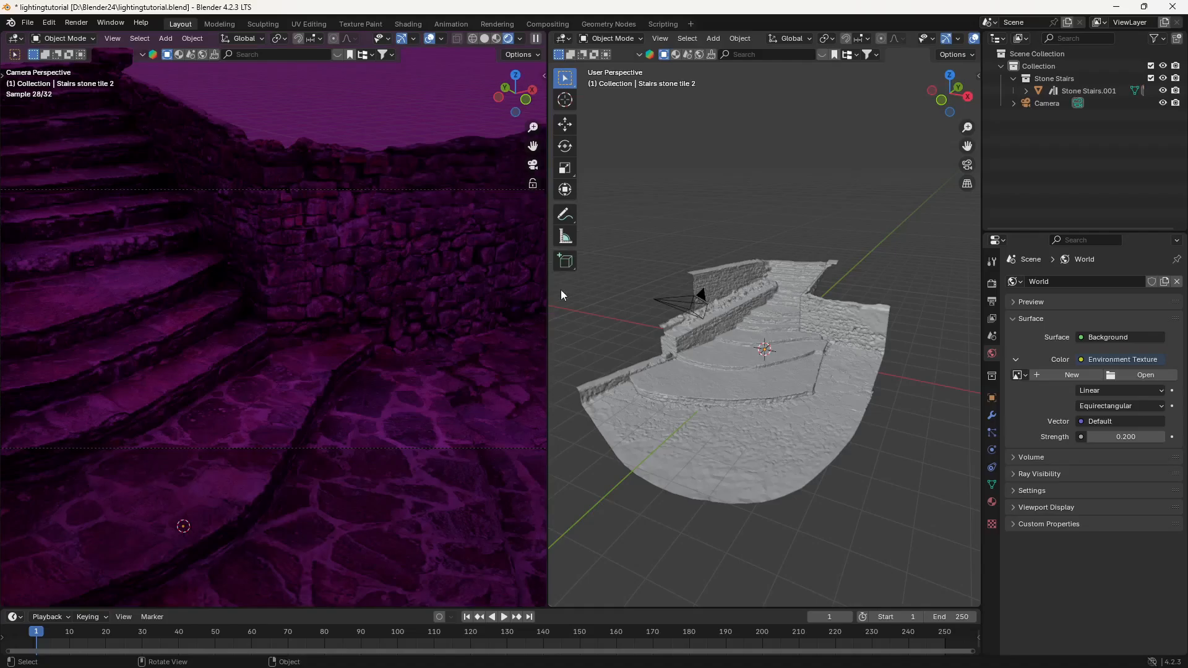
pyautogui.click(1146, 375)
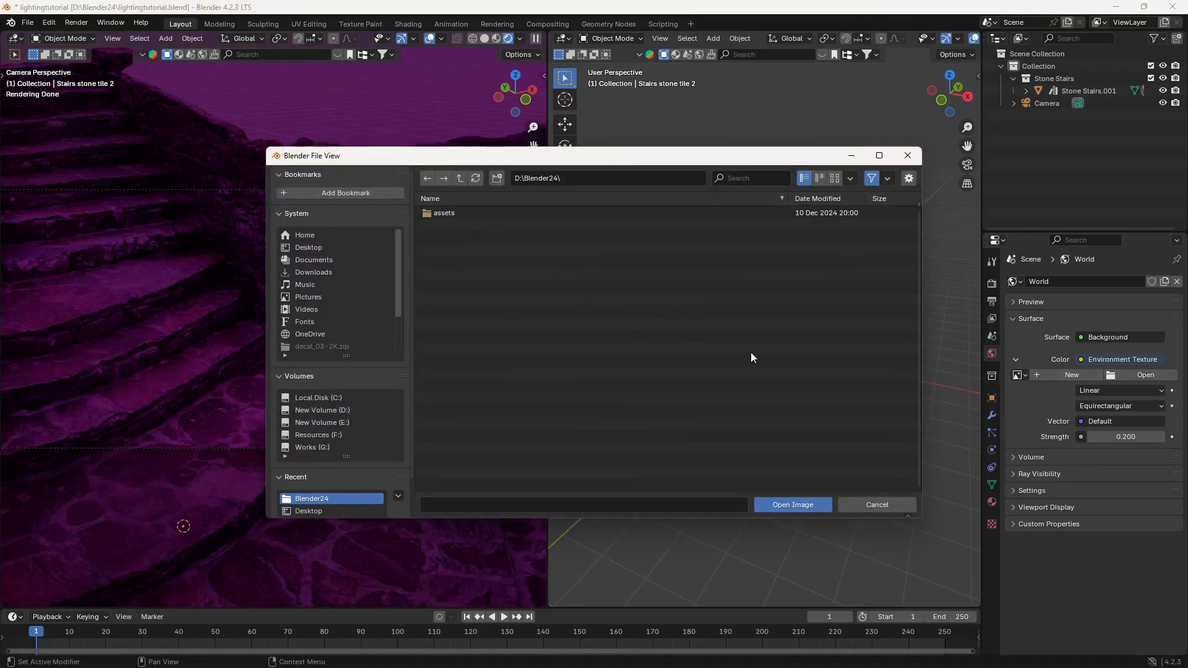
pyautogui.click(314, 272)
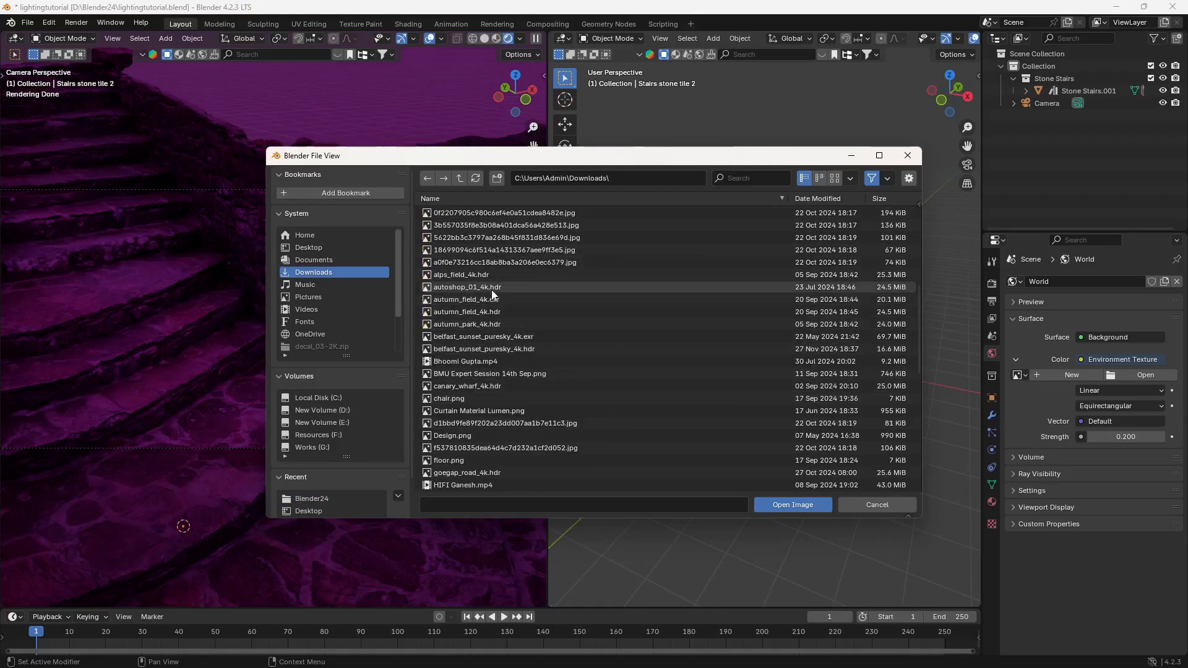
pyautogui.click(491, 313)
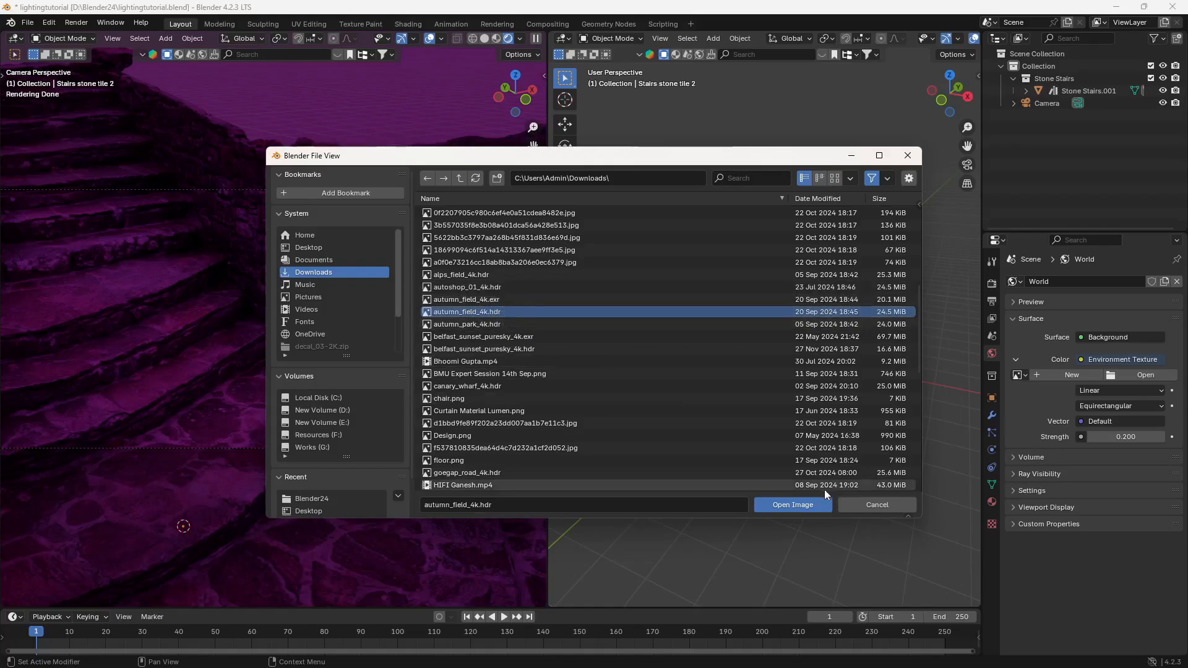
pyautogui.click(795, 507)
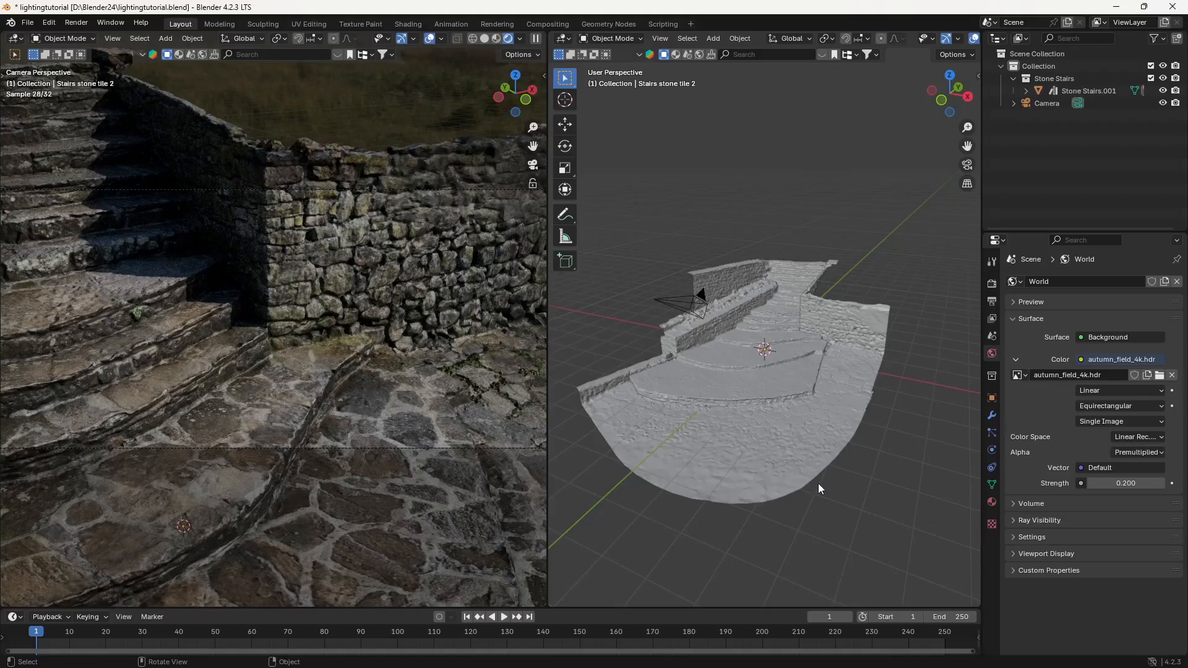
# Set the world background strength to 1 and view the whole staircase from outside the camera
pyautogui.click(1117, 483)
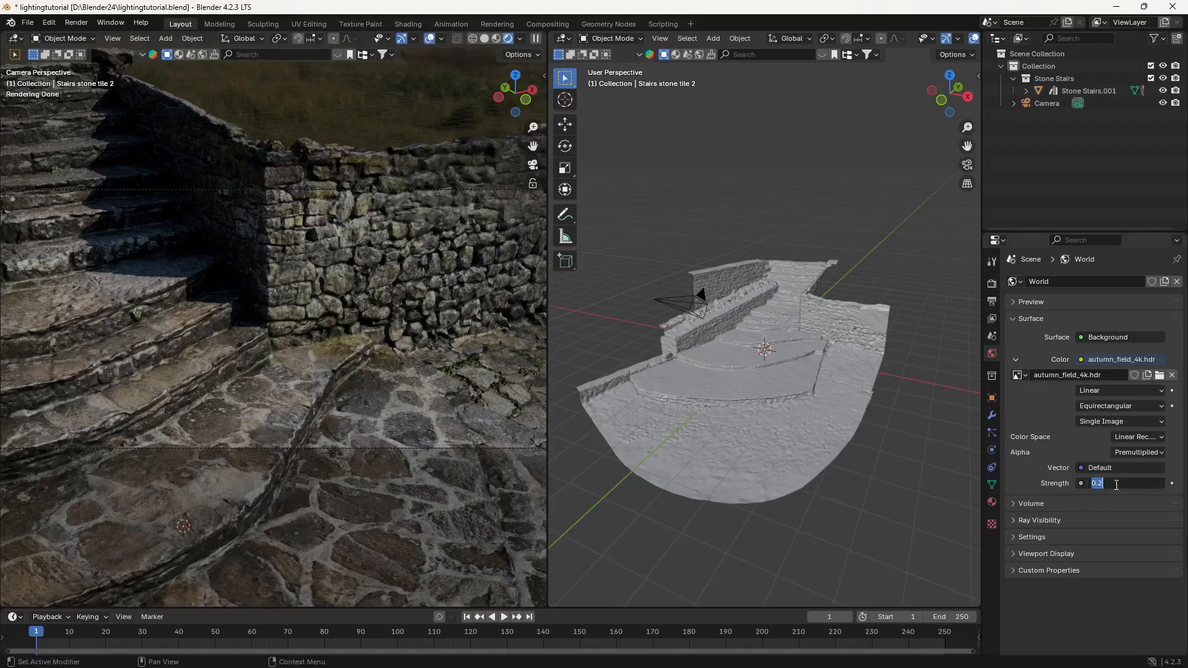
pyautogui.write('1')
pyautogui.press('Return')
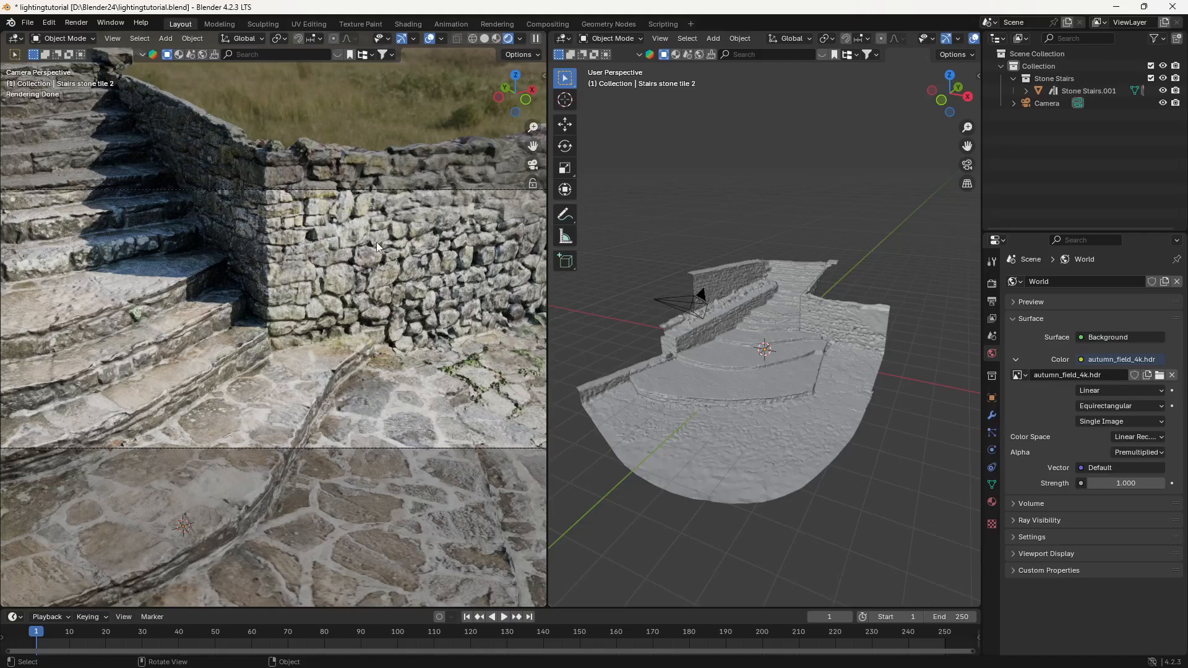
pyautogui.moveTo(382, 277); pyautogui.dragTo(344, 277, button='middle')
pyautogui.scroll(-7, 345, 276)
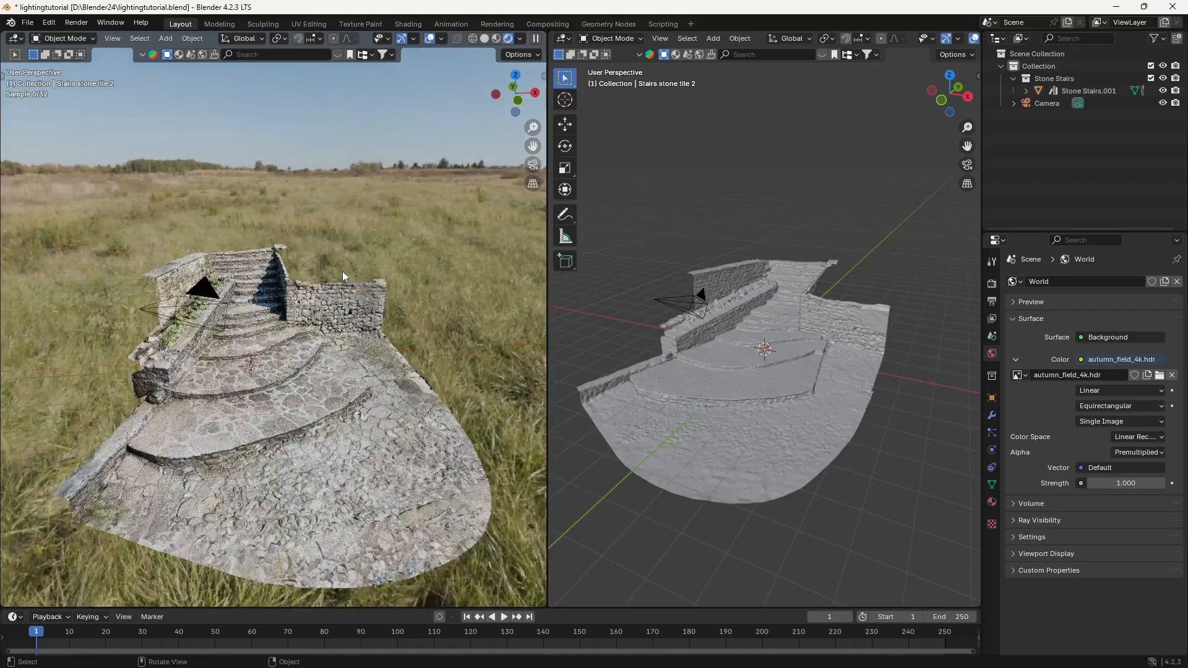
pyautogui.scroll(4, 344, 277)
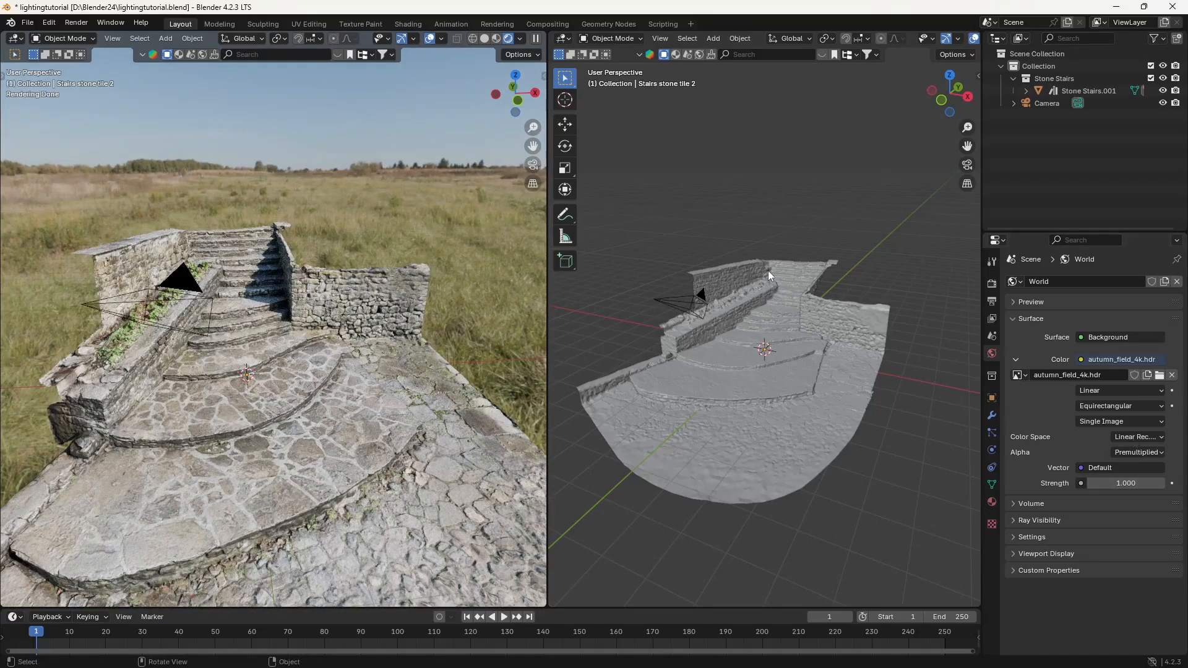
# Change the second 3D viewport into a Shader Editor showing the World shader nodes
pyautogui.click(563, 38)
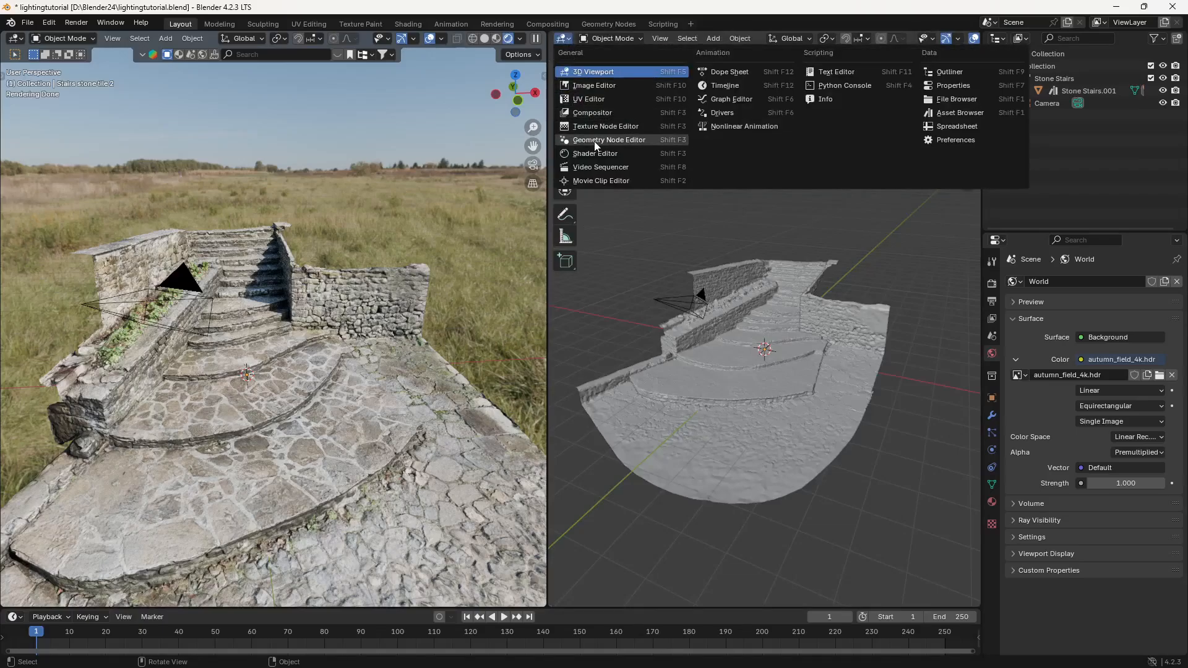
pyautogui.click(611, 154)
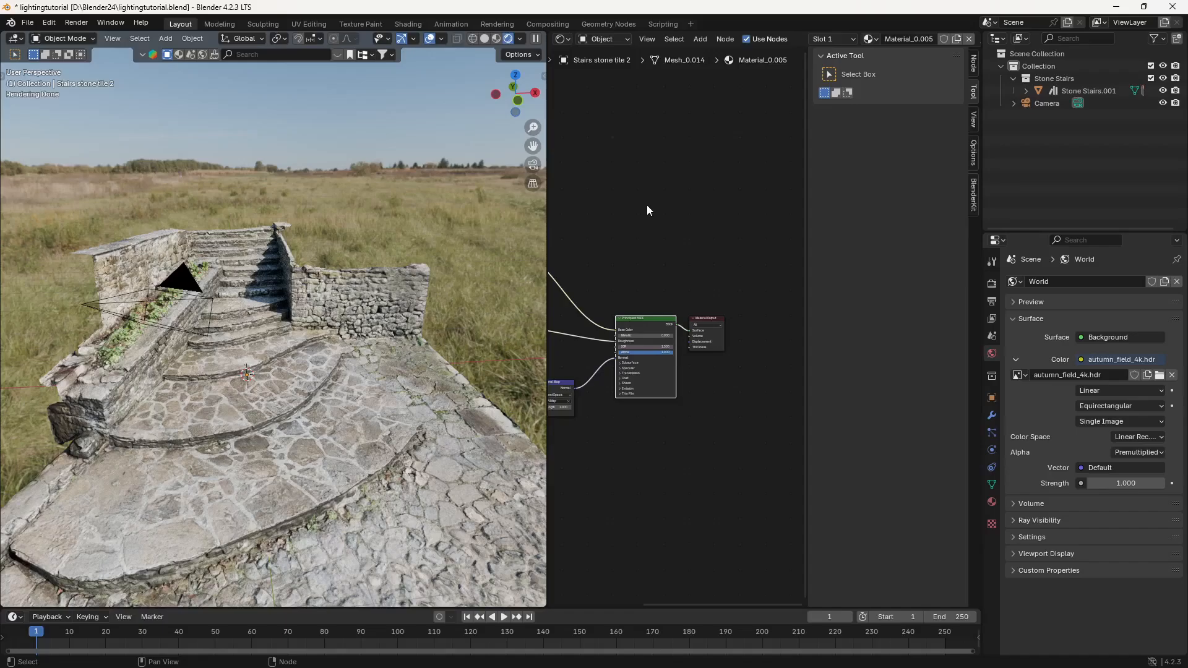
pyautogui.click(611, 40)
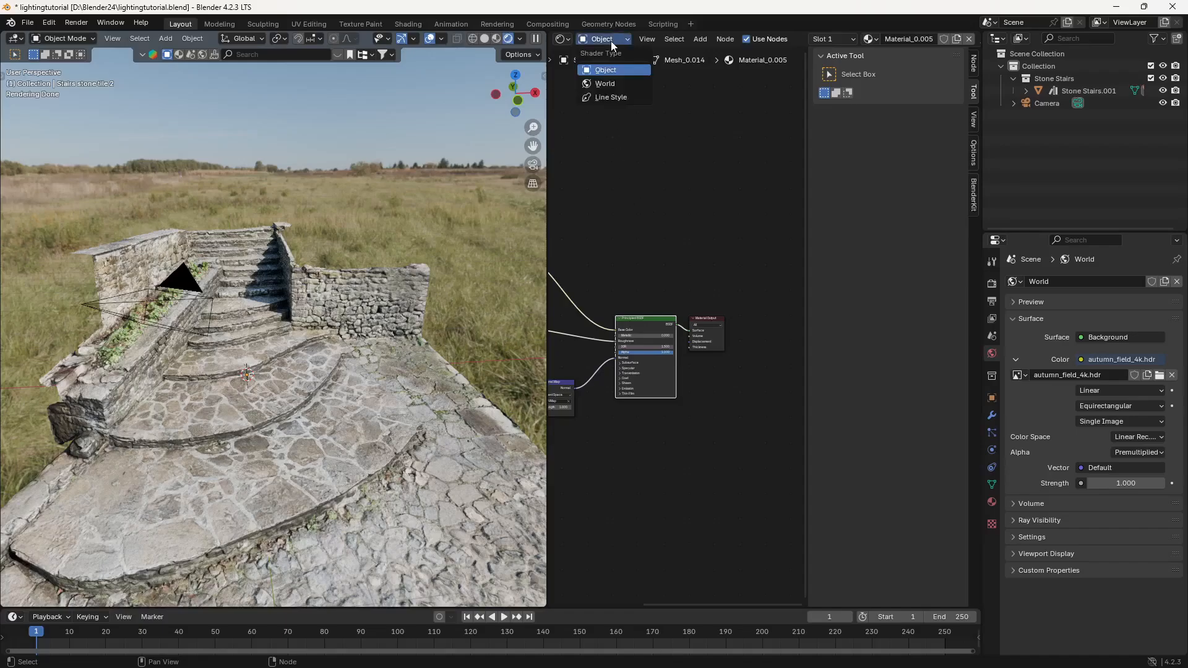
pyautogui.click(609, 84)
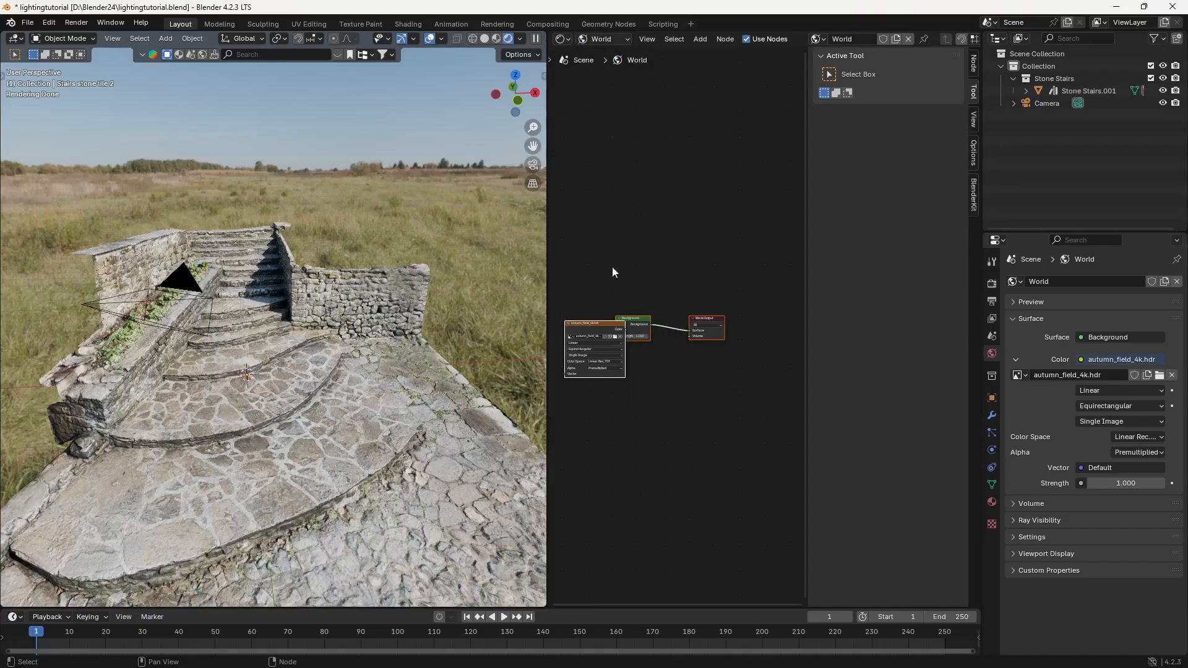
# Spread the autumn_field_4k.hdr, Background and World Output nodes apart and widen the node editor
pyautogui.scroll(4, 612, 266)
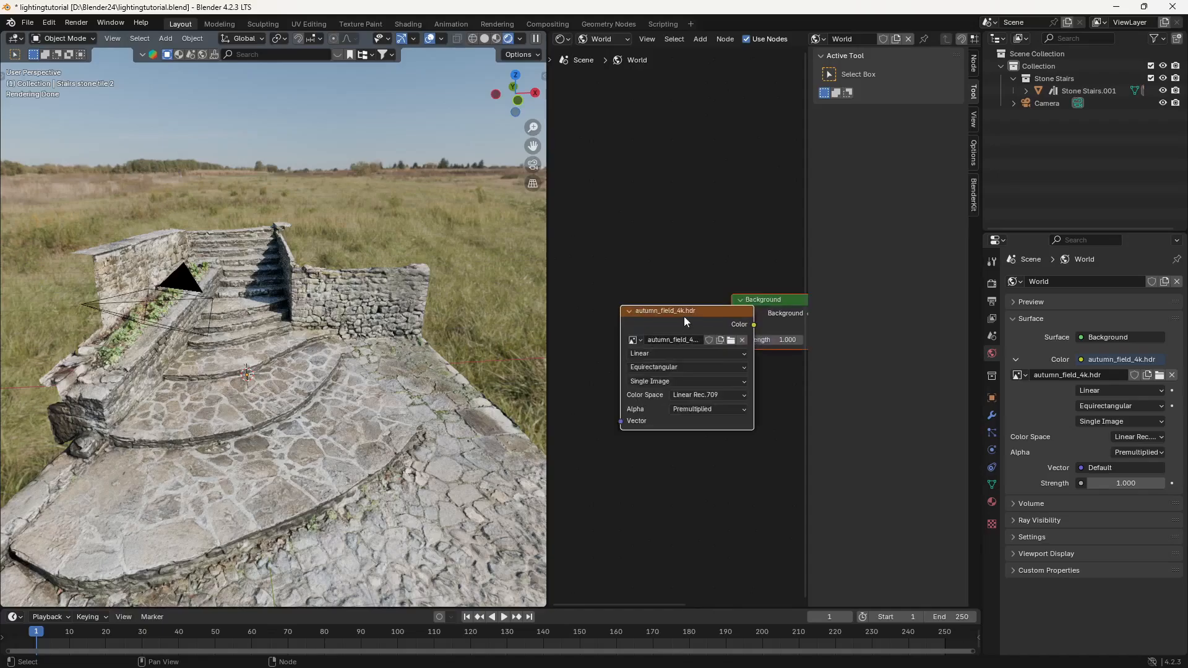
pyautogui.moveTo(679, 311); pyautogui.dragTo(650, 300)
pyautogui.click(676, 287)
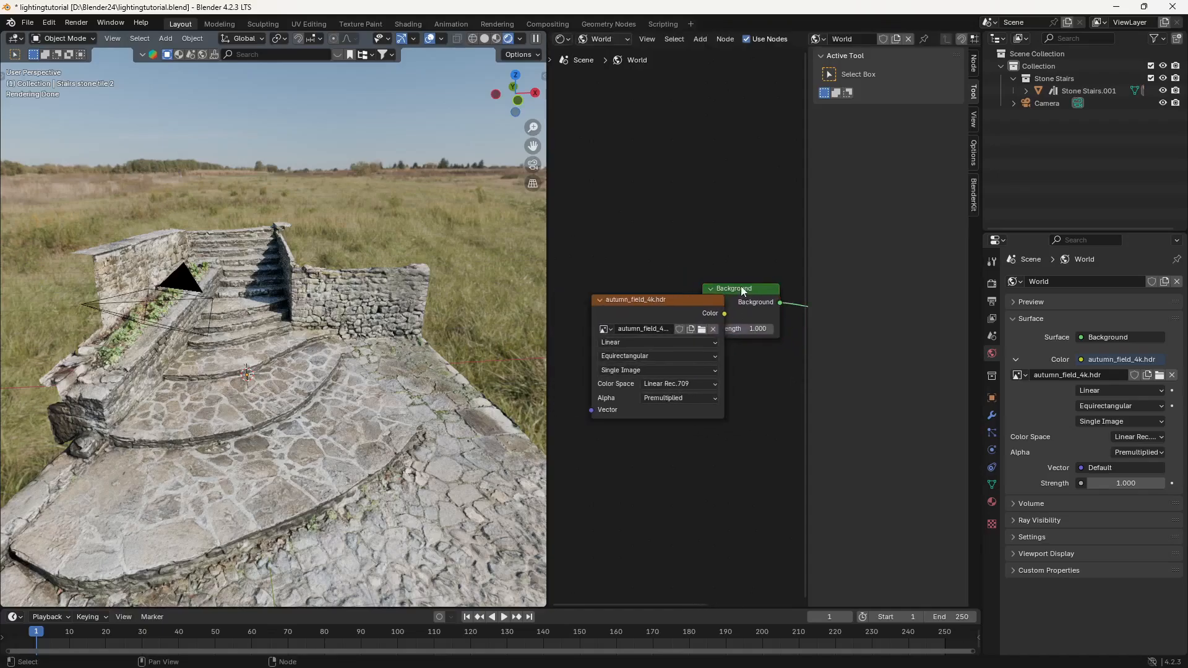
pyautogui.moveTo(742, 291); pyautogui.dragTo(751, 317)
pyautogui.scroll(-2, 798, 328)
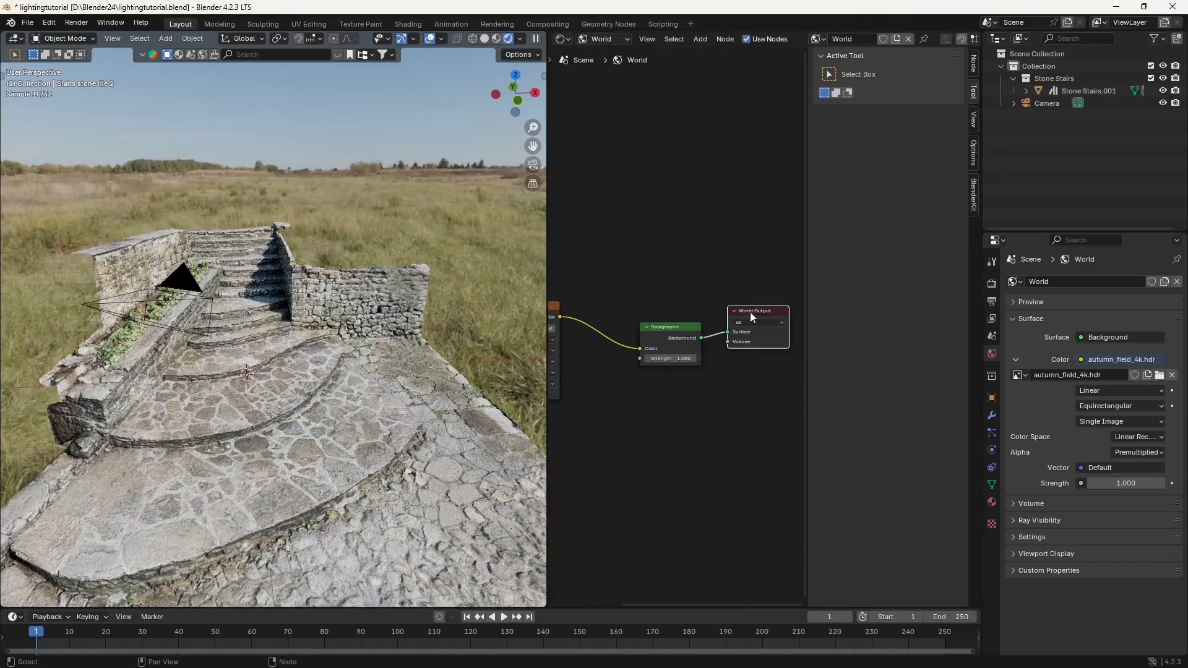
pyautogui.moveTo(648, 274); pyautogui.dragTo(763, 266, button='middle')
pyautogui.moveTo(647, 253); pyautogui.dragTo(728, 235, button='middle')
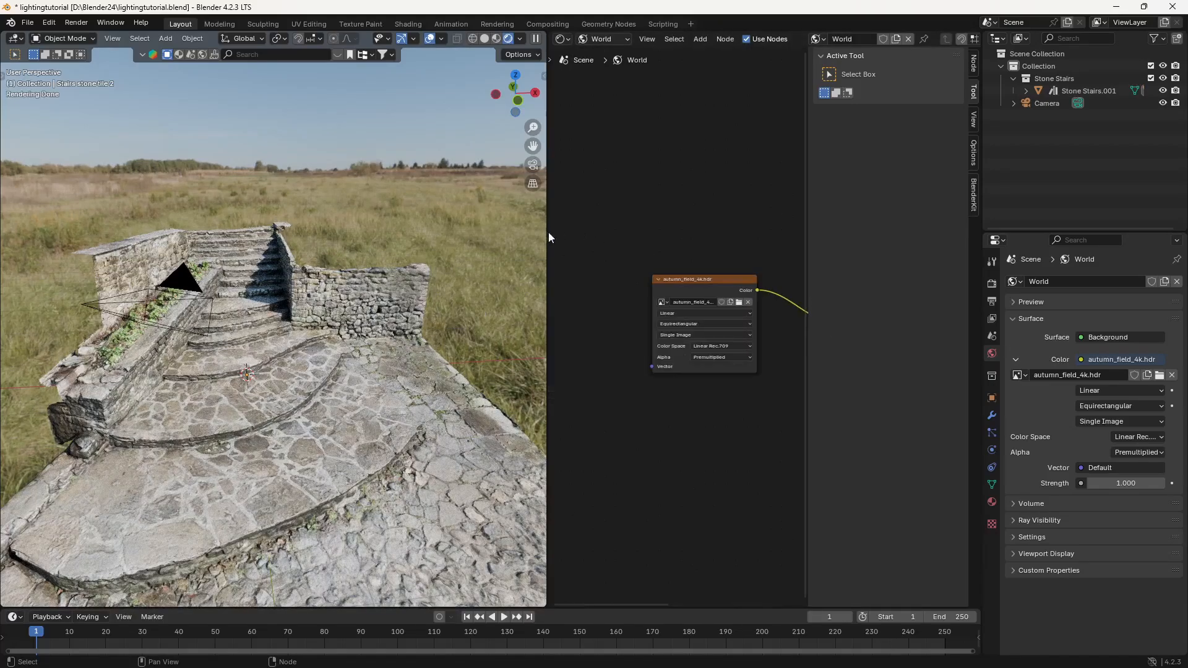
pyautogui.moveTo(547, 234); pyautogui.dragTo(415, 232)
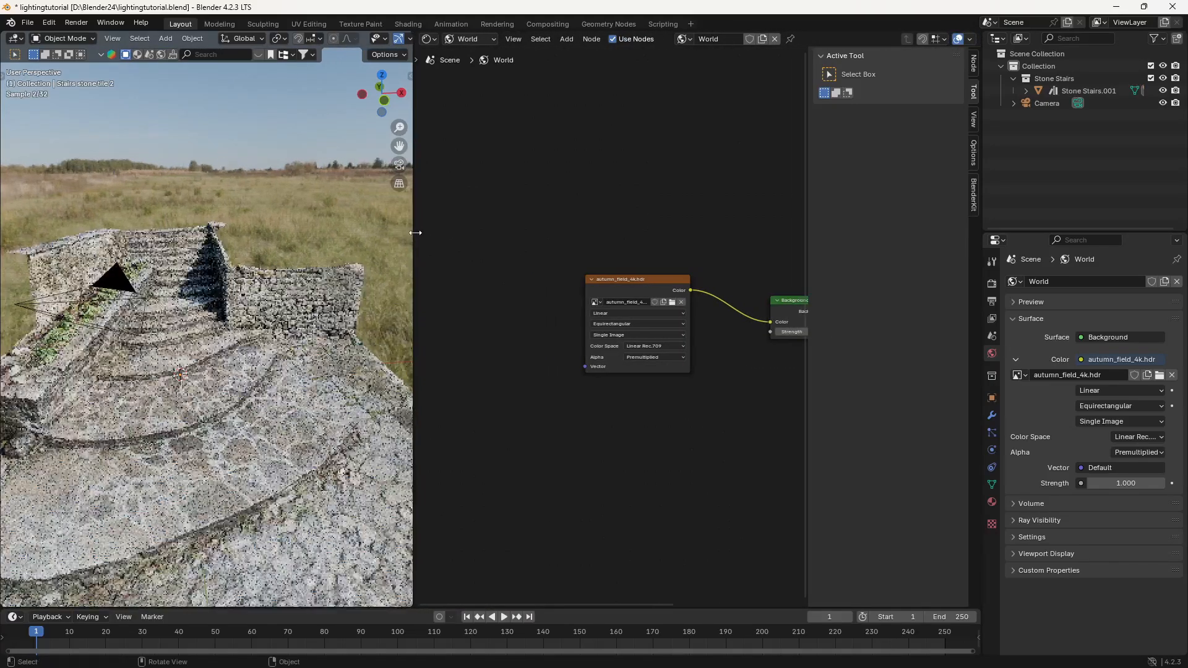
pyautogui.scroll(2, 568, 314)
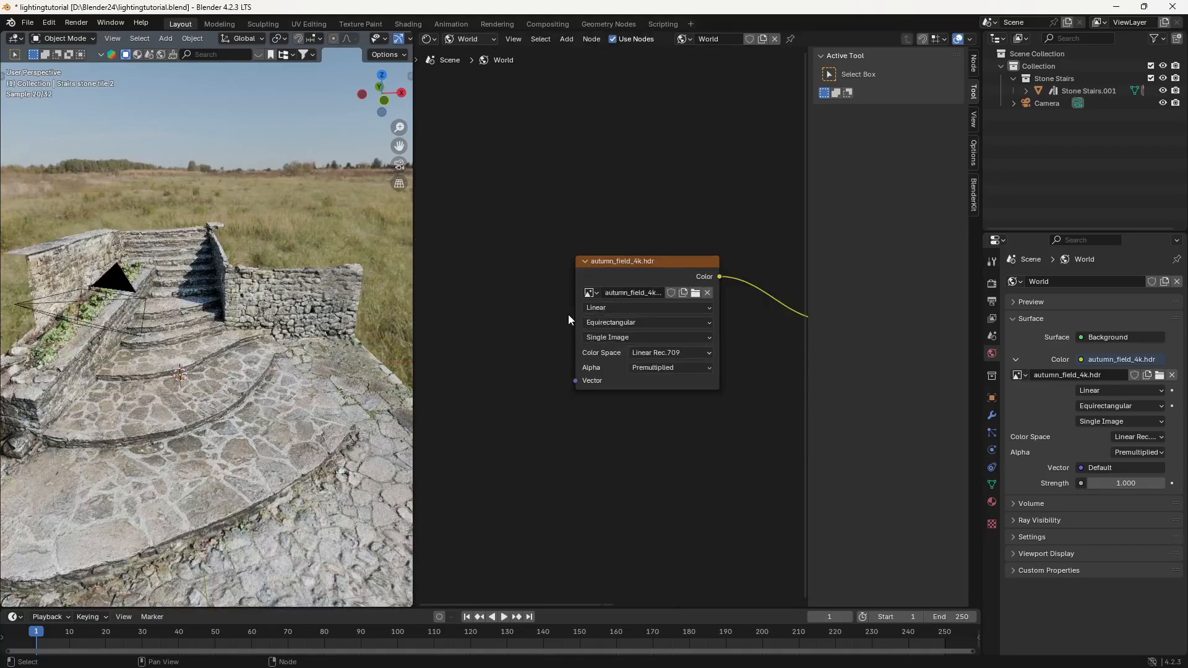
pyautogui.scroll(1, 568, 314)
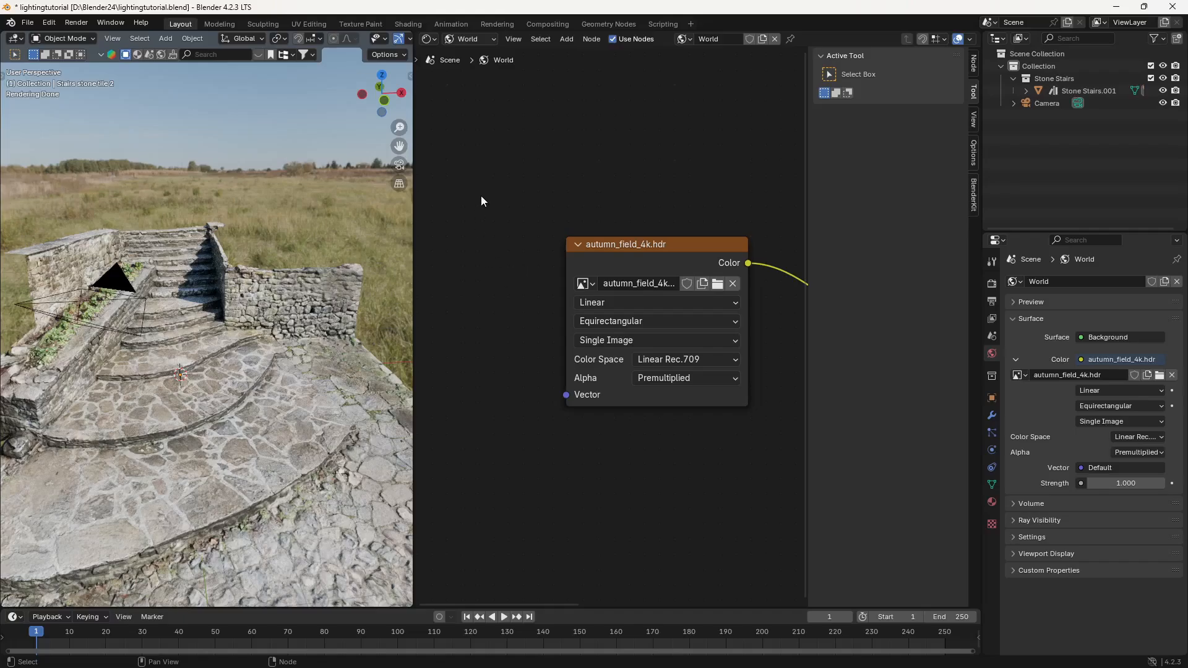
# Enable the Node Wrangler add-on in the Blender preferences
pyautogui.click(50, 25)
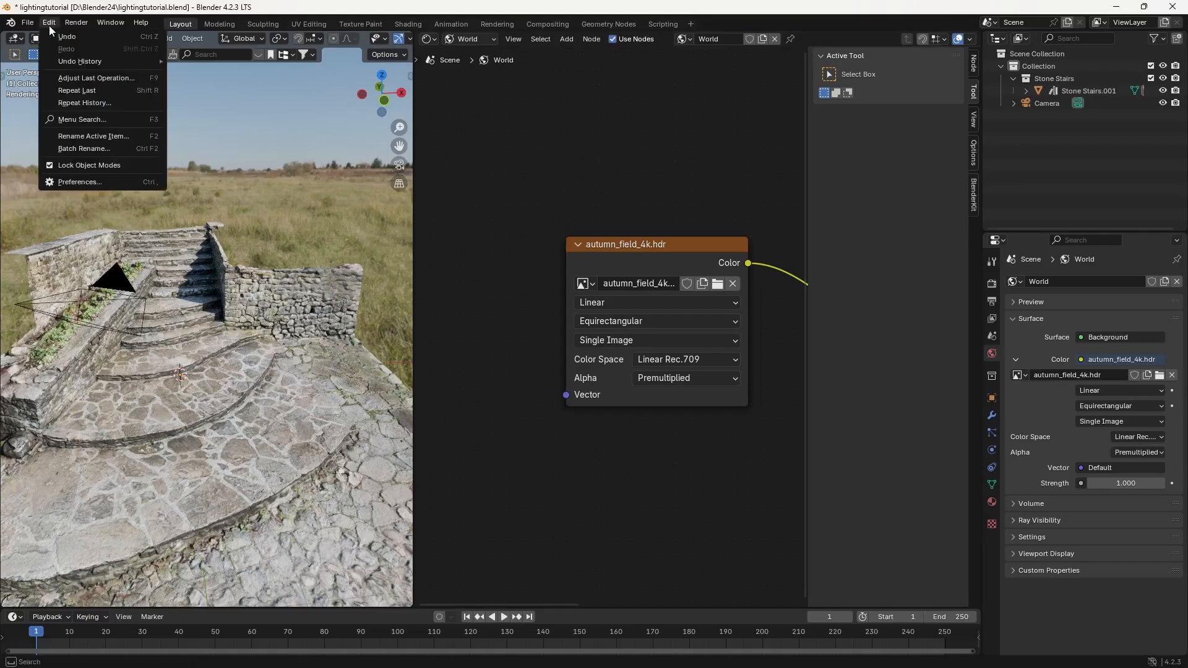
pyautogui.click(78, 181)
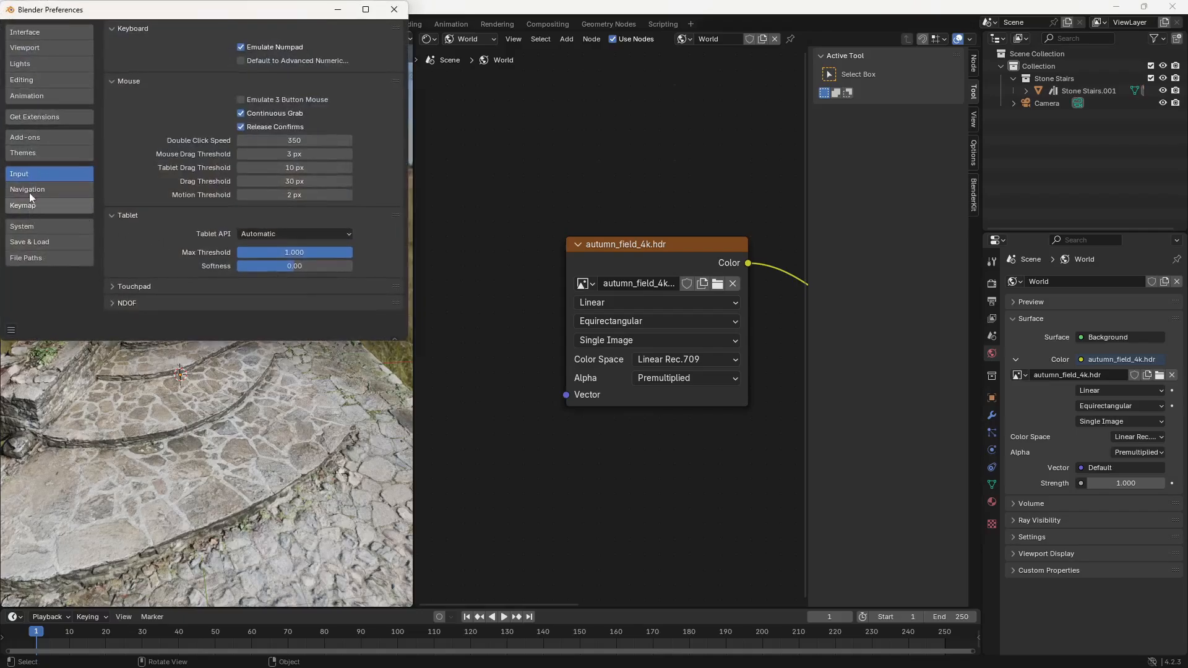
pyautogui.click(31, 135)
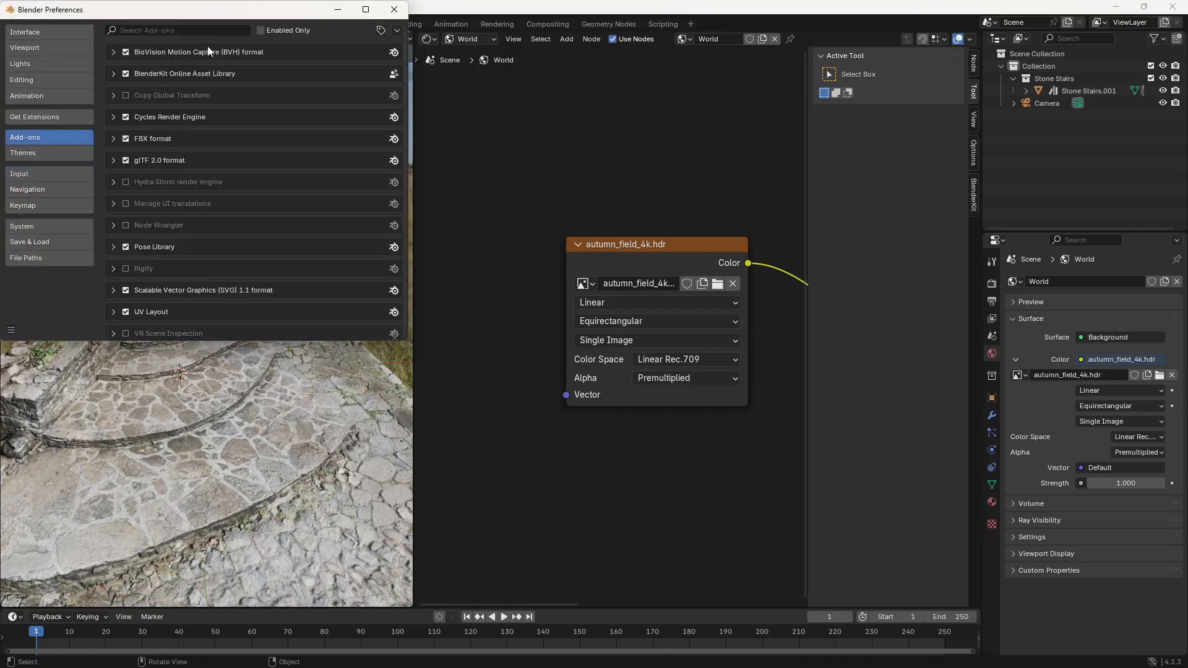
pyautogui.click(208, 30)
pyautogui.write('node w')
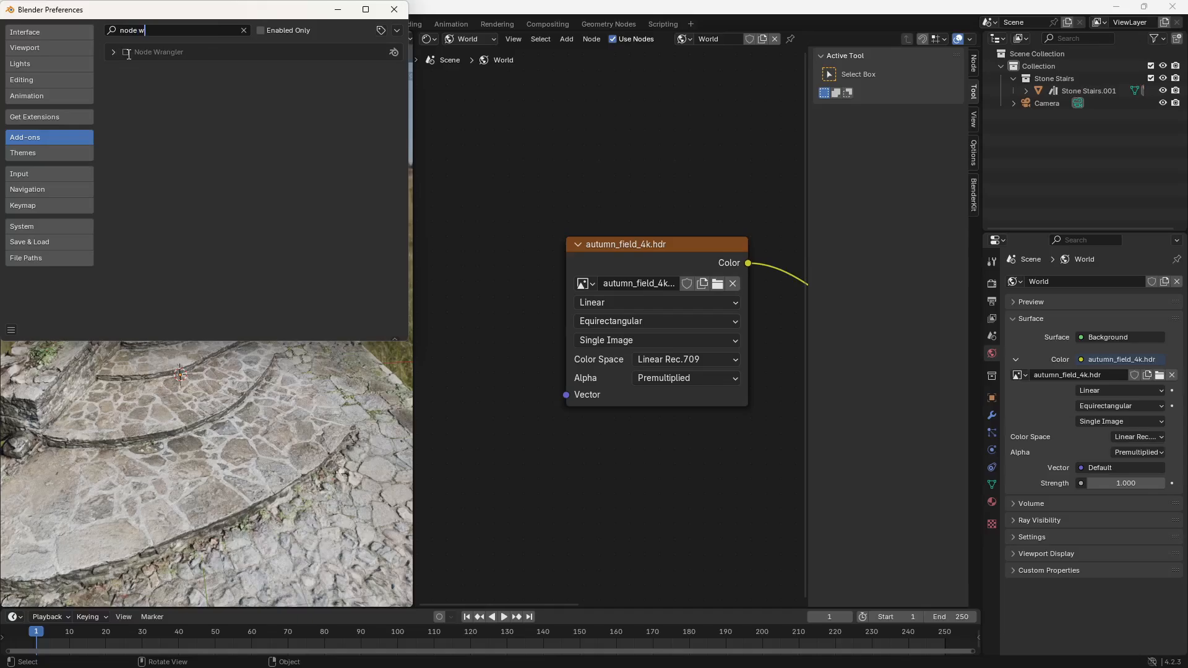
pyautogui.moveTo(127, 17); pyautogui.dragTo(497, 268)
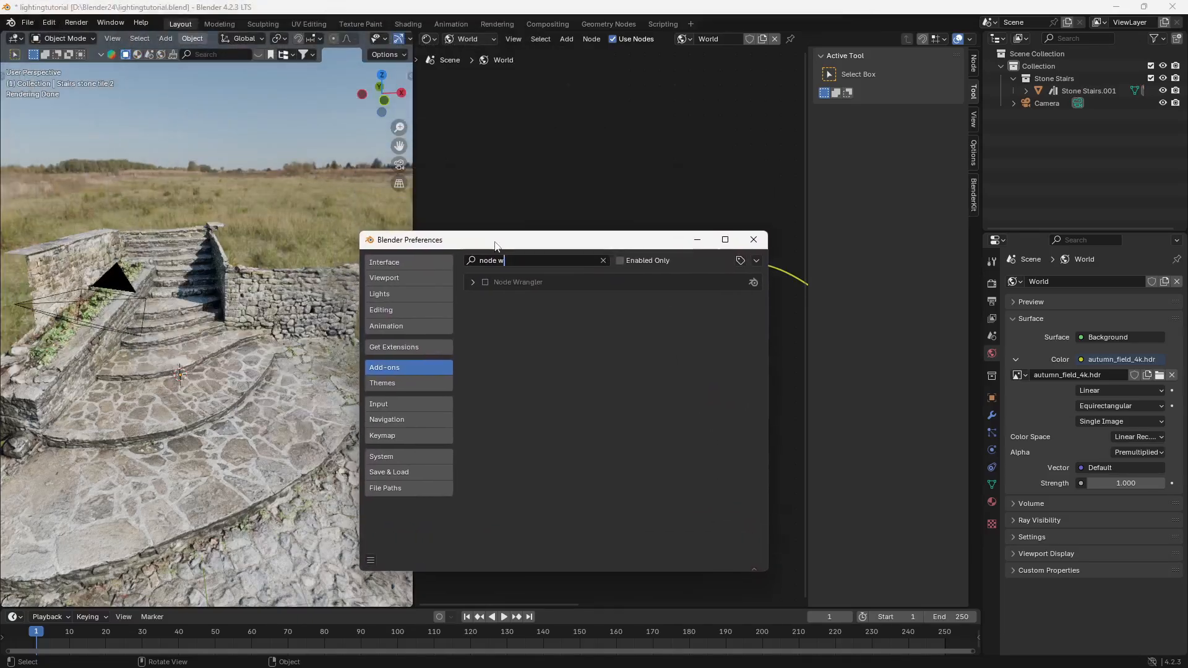
pyautogui.click(484, 282)
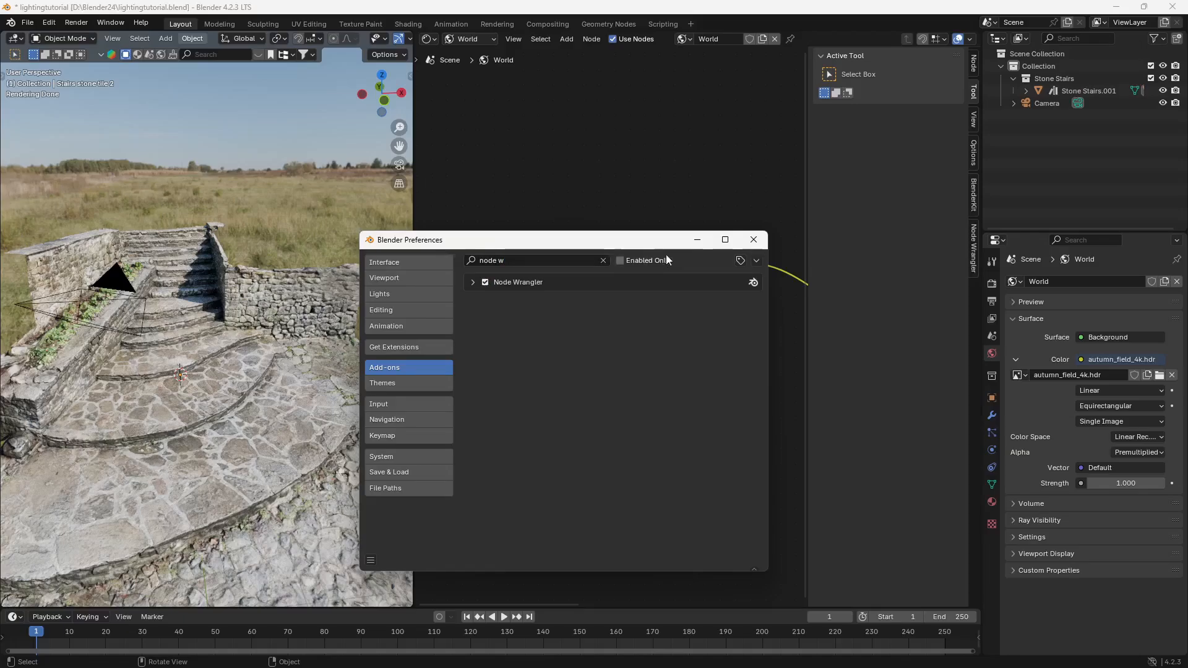
pyautogui.click(753, 240)
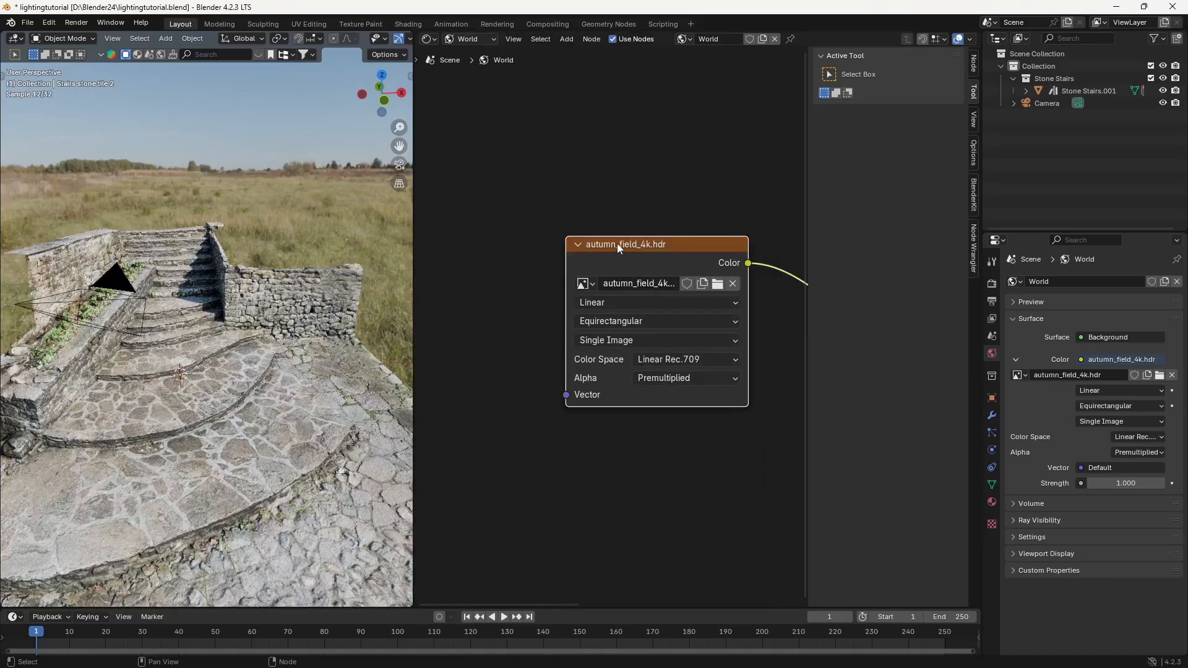
# Add linked Mapping and Texture Coordinate nodes to the autumn_field_4k.hdr node with Node Wrangler
pyautogui.hotkey('ctrl', 't')
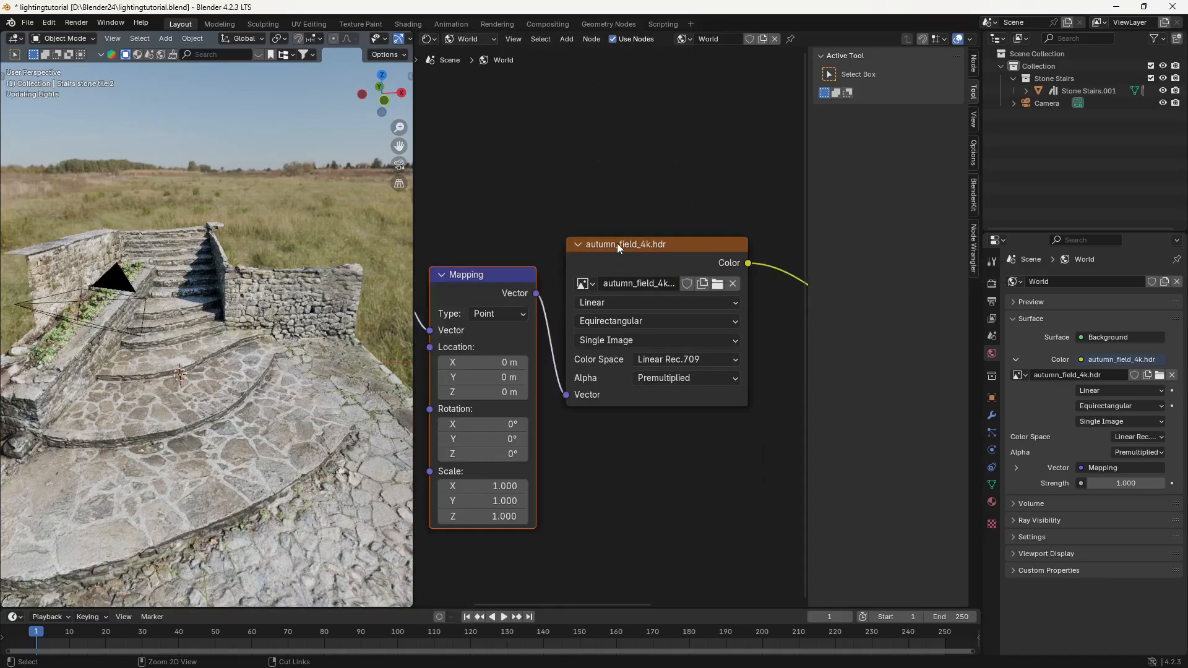
pyautogui.rightClick(490, 176)
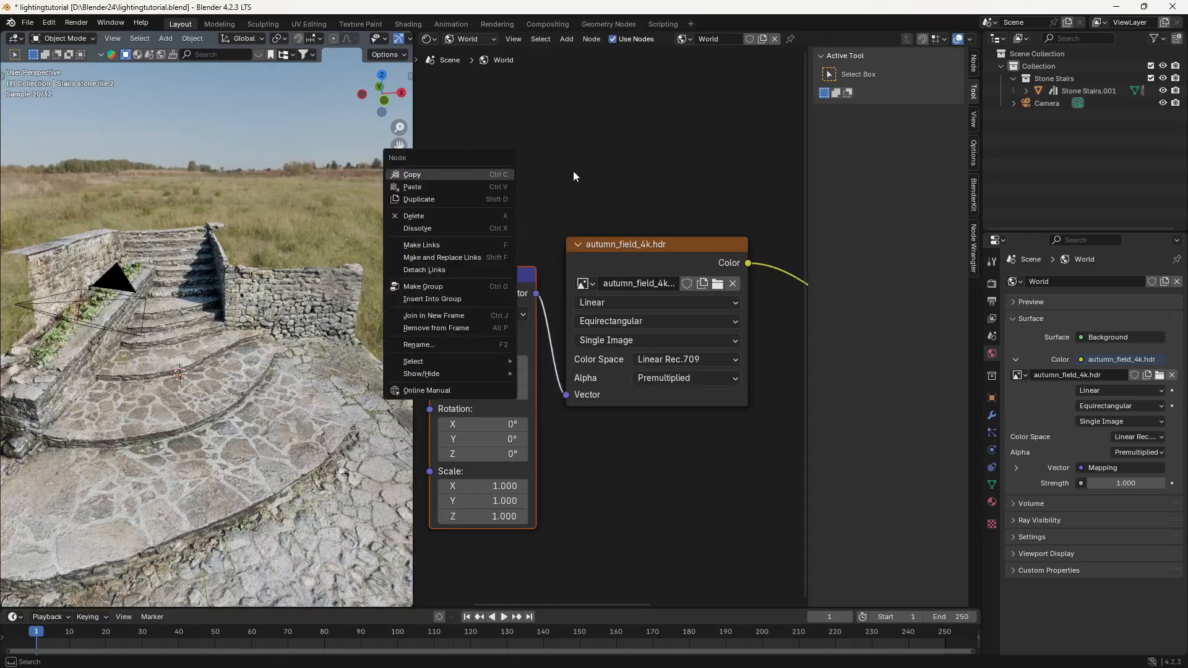
pyautogui.moveTo(523, 173); pyautogui.dragTo(649, 171, button='middle')
pyautogui.scroll(-2, 644, 171)
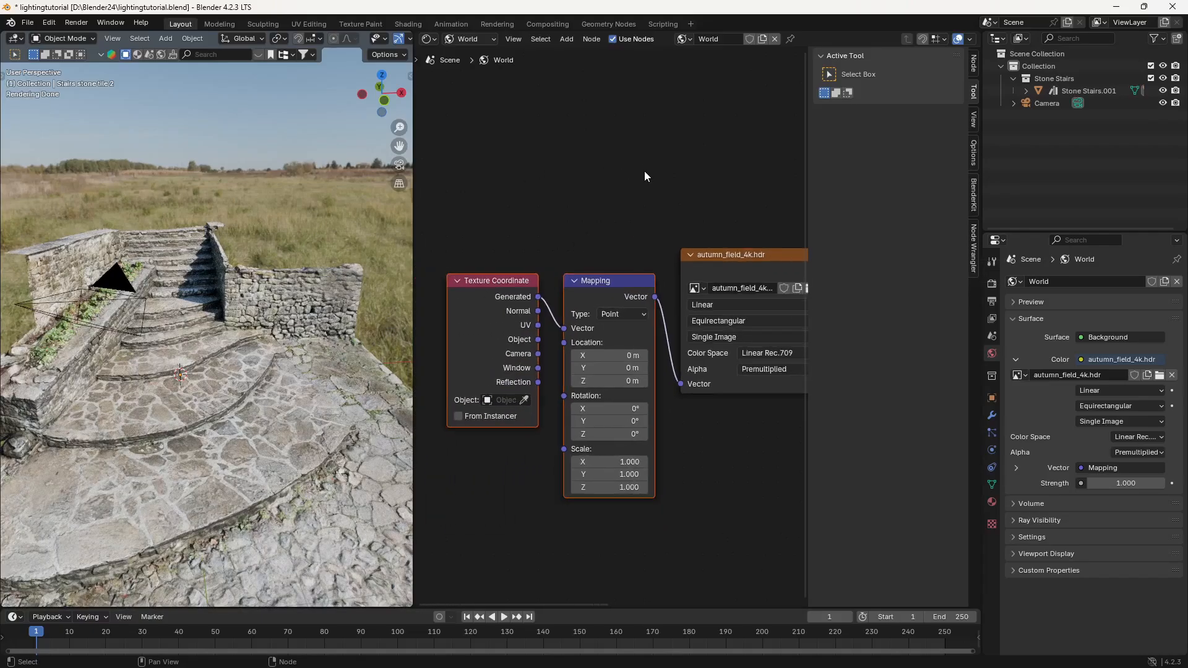
pyautogui.scroll(2, 644, 170)
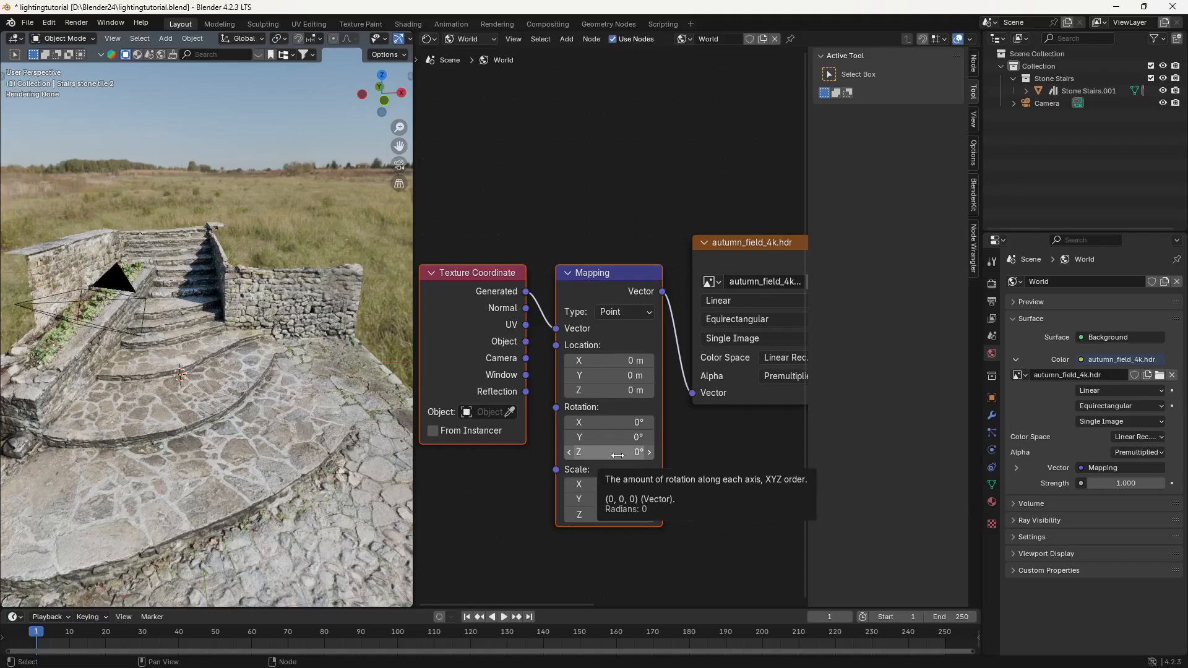
# Rotate the HDRI to 266° around Z with the Mapping node, and adjust it to about 312° in the camera view
pyautogui.moveTo(618, 454); pyautogui.dragTo(782, 455)
pyautogui.moveTo(223, 227); pyautogui.dragTo(193, 226, button='middle')
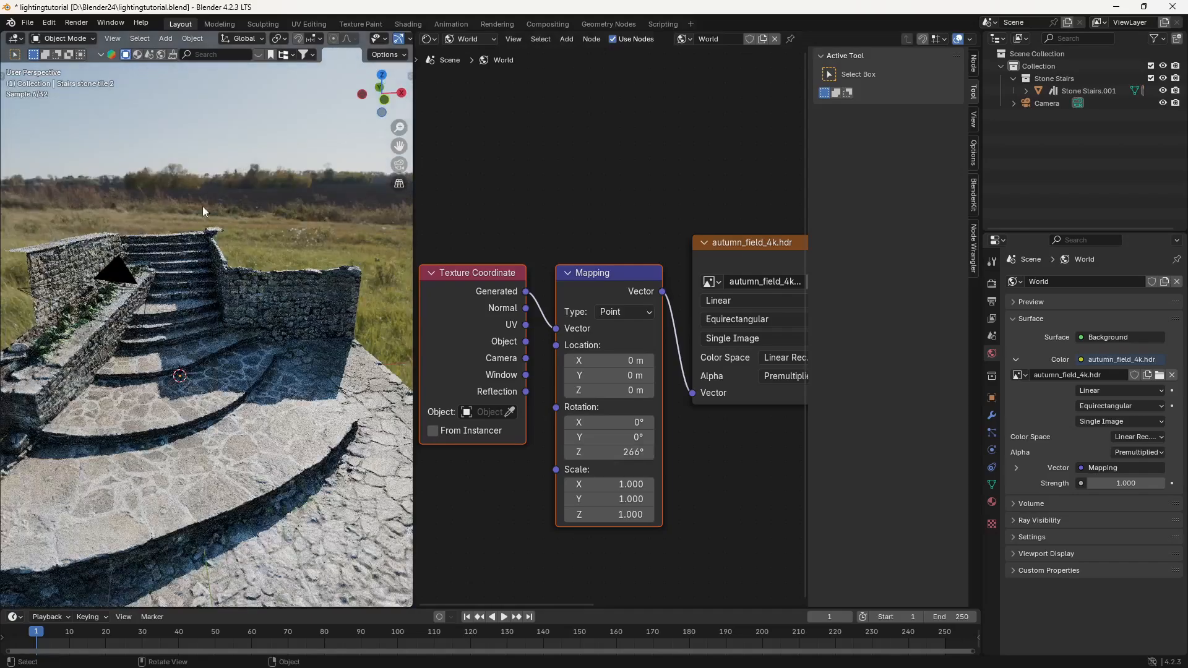
pyautogui.press('KP_0')
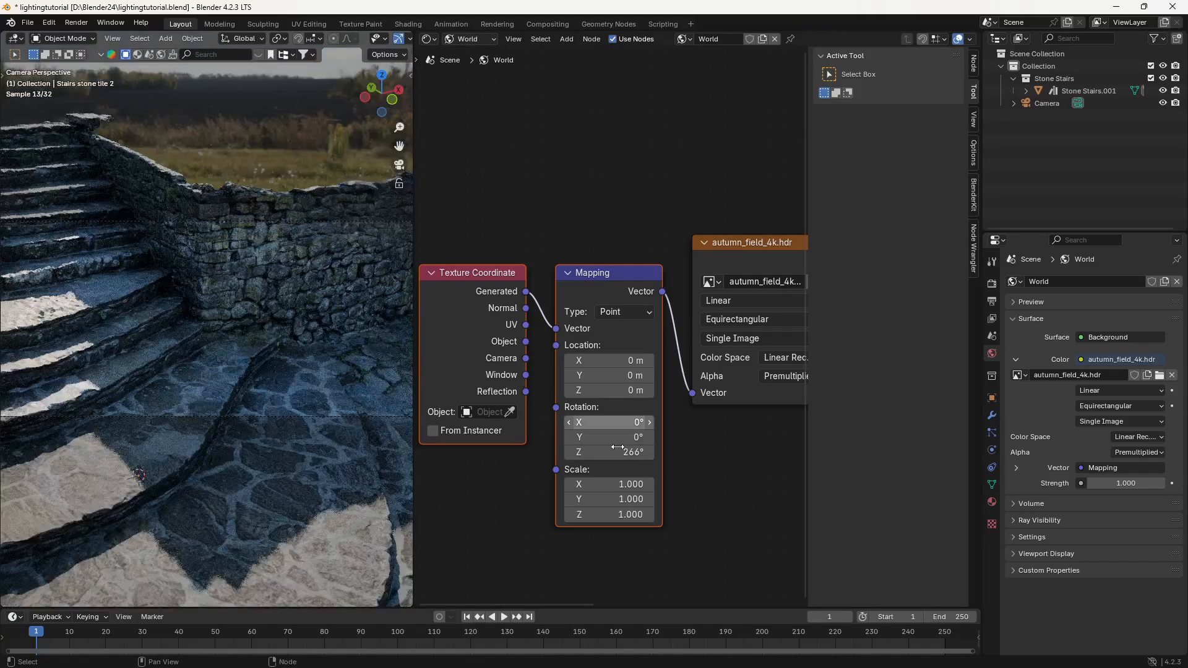
pyautogui.moveTo(609, 452)
pyautogui.mouseDown()
pyautogui.moveTo(650, 452)
pyautogui.moveTo(618, 452)
pyautogui.mouseUp()
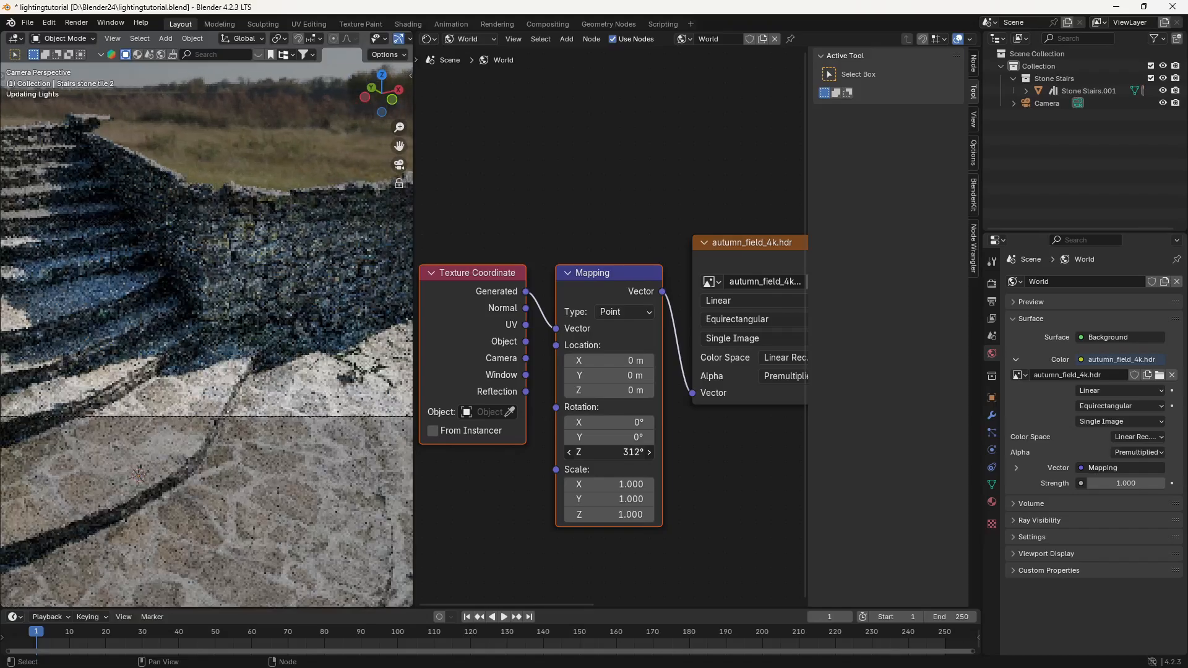